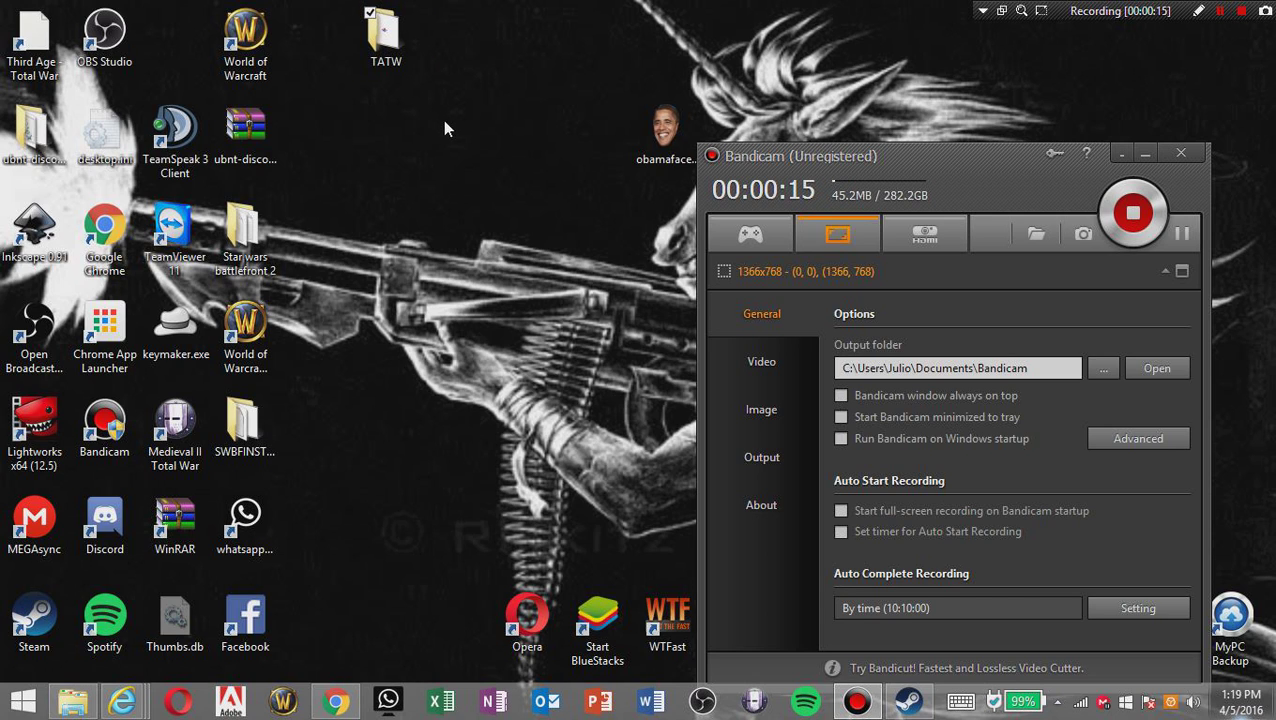
In Chrome, look over the 'third age total war' Google results, then switch to the ModDB tab.
{"action": "left_click", "coordinate": [336, 702]}
{"action": "left_click", "coordinate": [105, 14]}
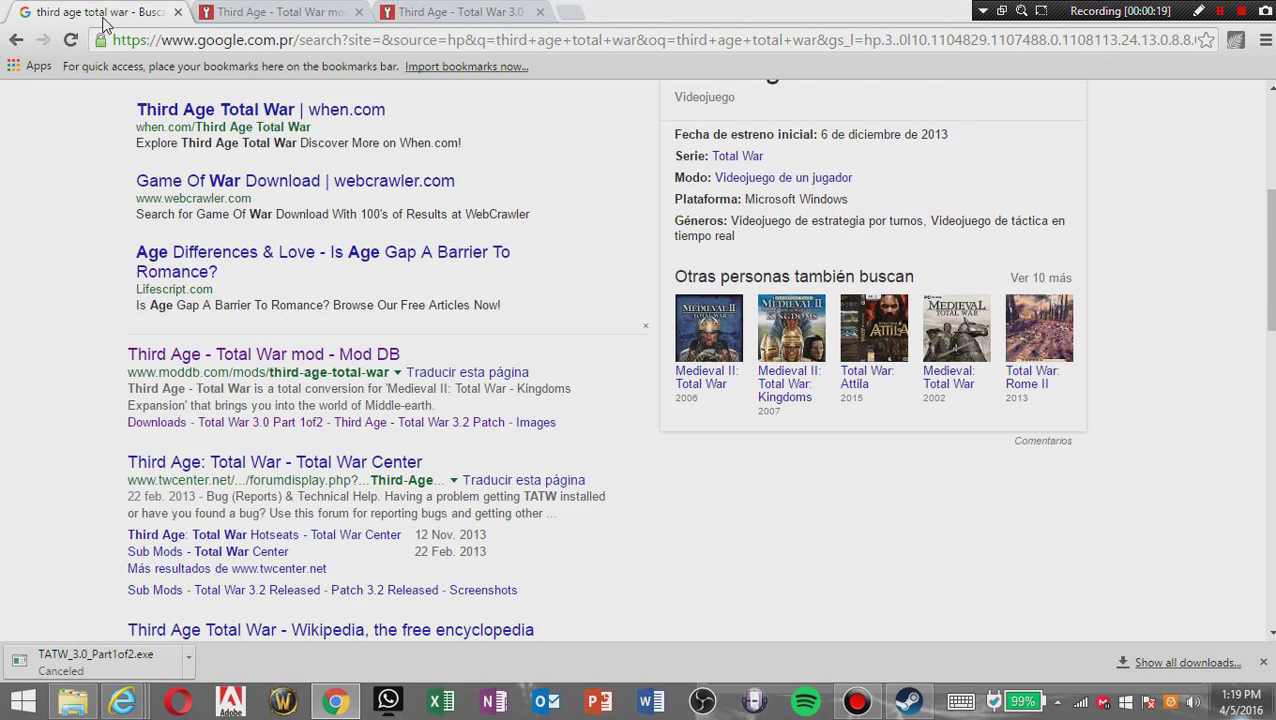
{"action": "scroll", "coordinate": [120, 300], "scroll_direction": "up", "scroll_amount": 4}
{"action": "left_click_drag", "start_coordinate": [284, 106], "coordinate": [33, 290]}
{"action": "left_click", "coordinate": [33, 290]}
{"action": "scroll", "coordinate": [40, 290], "scroll_direction": "down", "scroll_amount": 5}
{"action": "scroll", "coordinate": [133, 358], "scroll_direction": "up", "scroll_amount": 1}
{"action": "scroll", "coordinate": [184, 360], "scroll_direction": "down", "scroll_amount": 1}
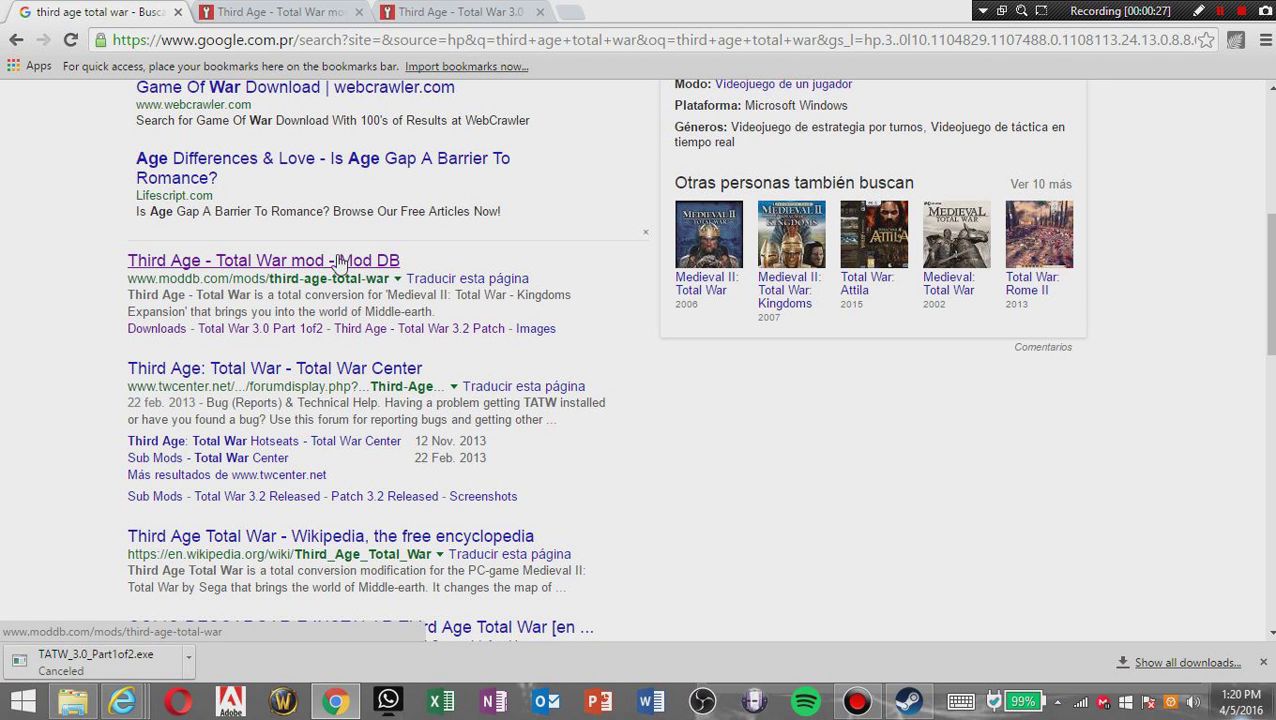
{"action": "left_click", "coordinate": [284, 18]}
Close the stray ad page that opened in a new tab.
{"action": "scroll", "coordinate": [1268, 250], "scroll_direction": "up", "scroll_amount": 2}
{"action": "left_click", "coordinate": [1270, 287]}
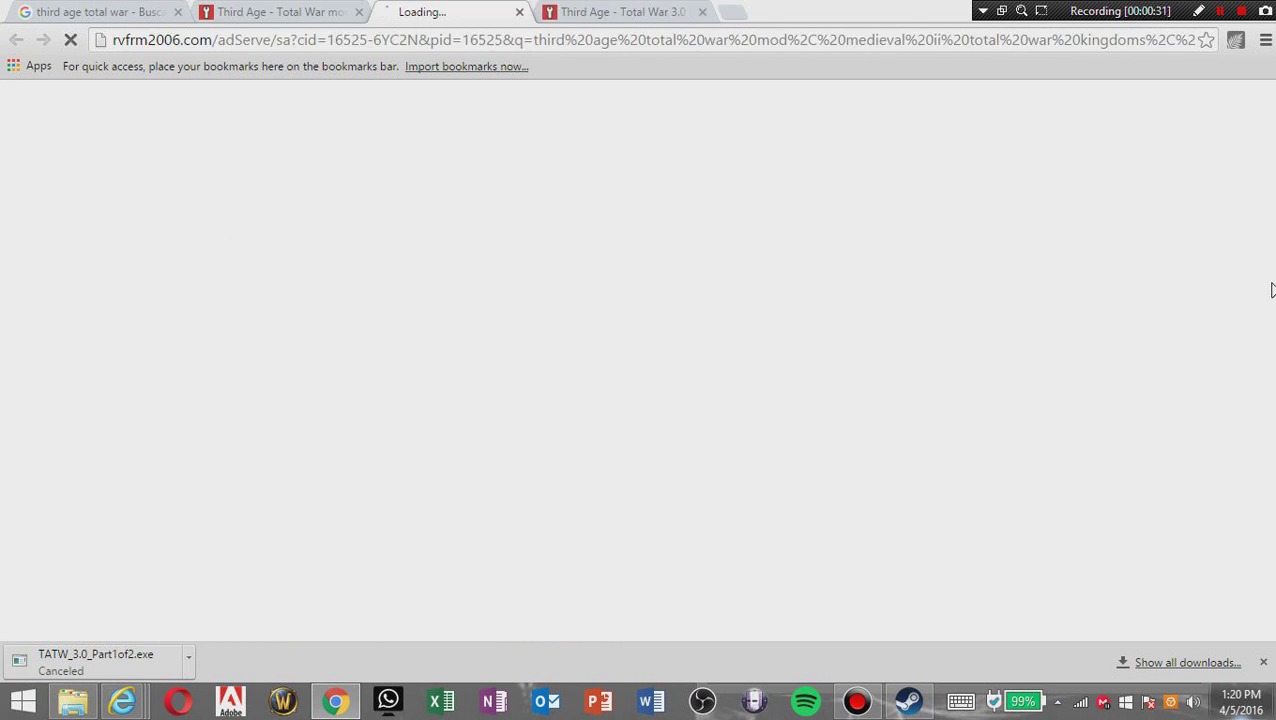
{"action": "left_click", "coordinate": [540, 12]}
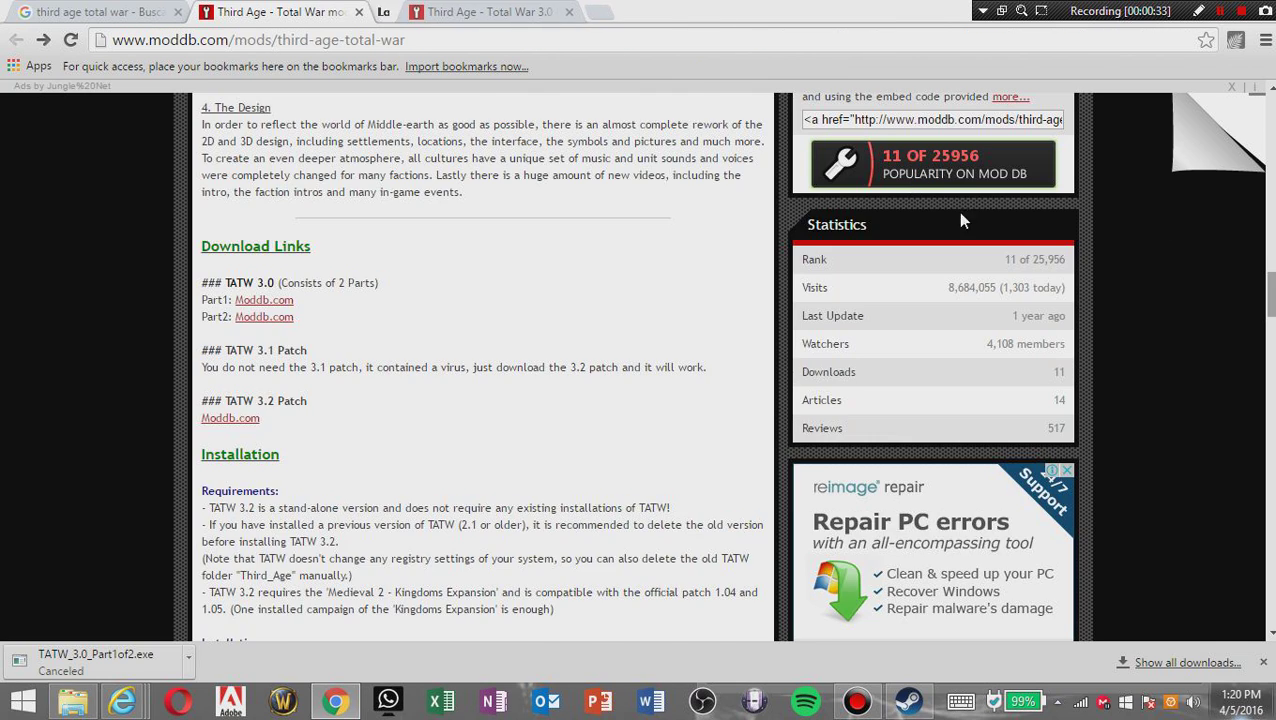
Scroll the ModDB mod page to the TATW 3.0 Parts 1–2 and 3.2 patch download links.
{"action": "left_click_drag", "start_coordinate": [1268, 291], "coordinate": [1268, 118]}
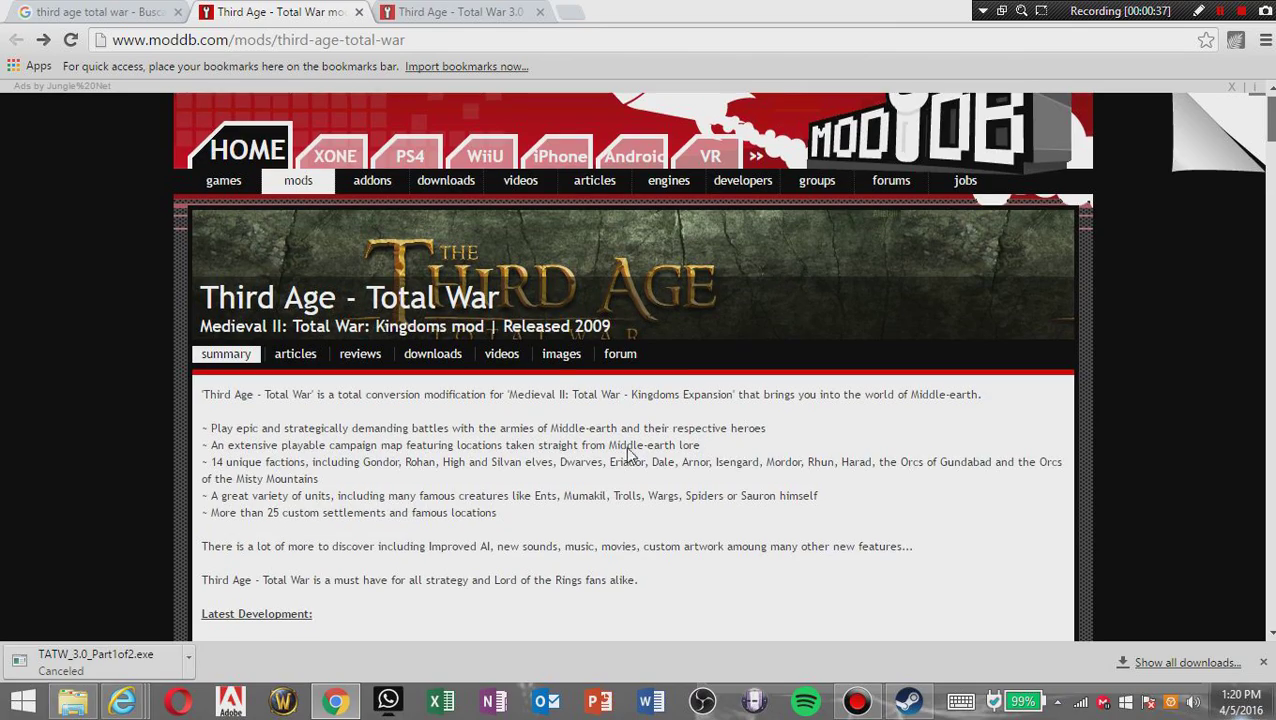
{"action": "scroll", "coordinate": [590, 393], "scroll_direction": "down", "scroll_amount": 1}
{"action": "scroll", "coordinate": [480, 390], "scroll_direction": "down", "scroll_amount": 15}
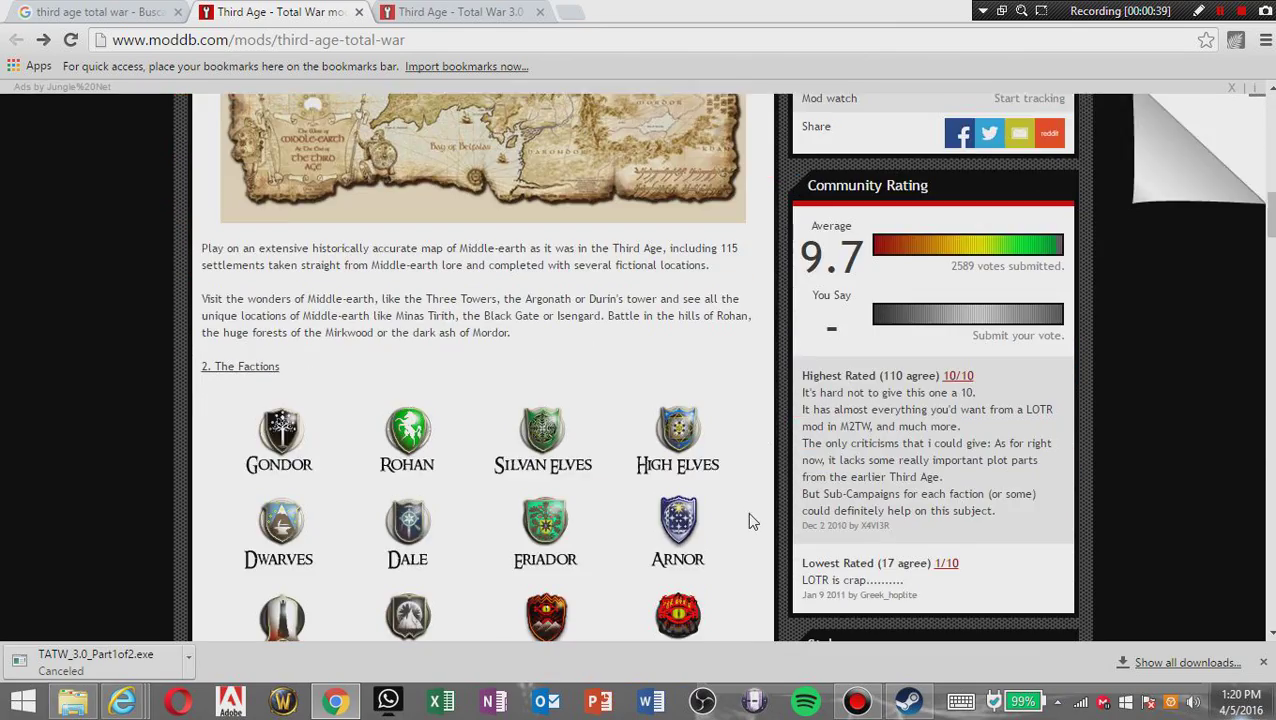
{"action": "scroll", "coordinate": [620, 460], "scroll_direction": "down", "scroll_amount": 15}
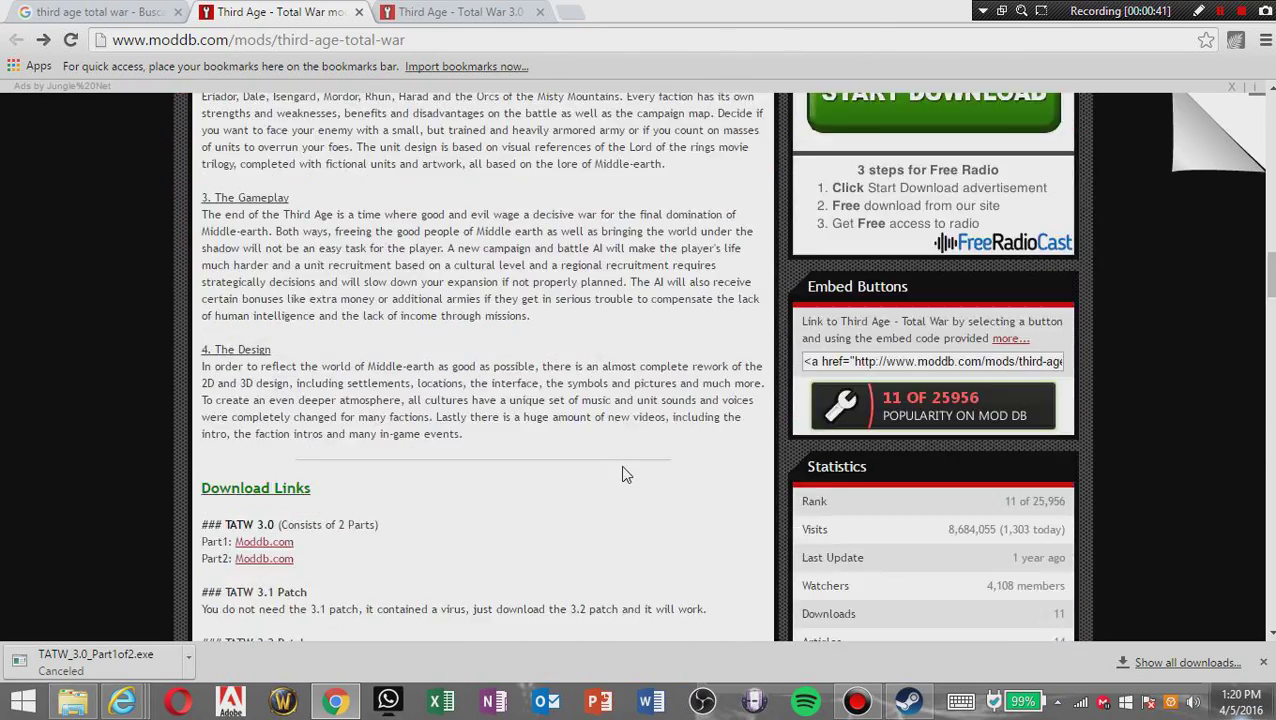
{"action": "scroll", "coordinate": [367, 277], "scroll_direction": "up", "scroll_amount": 3}
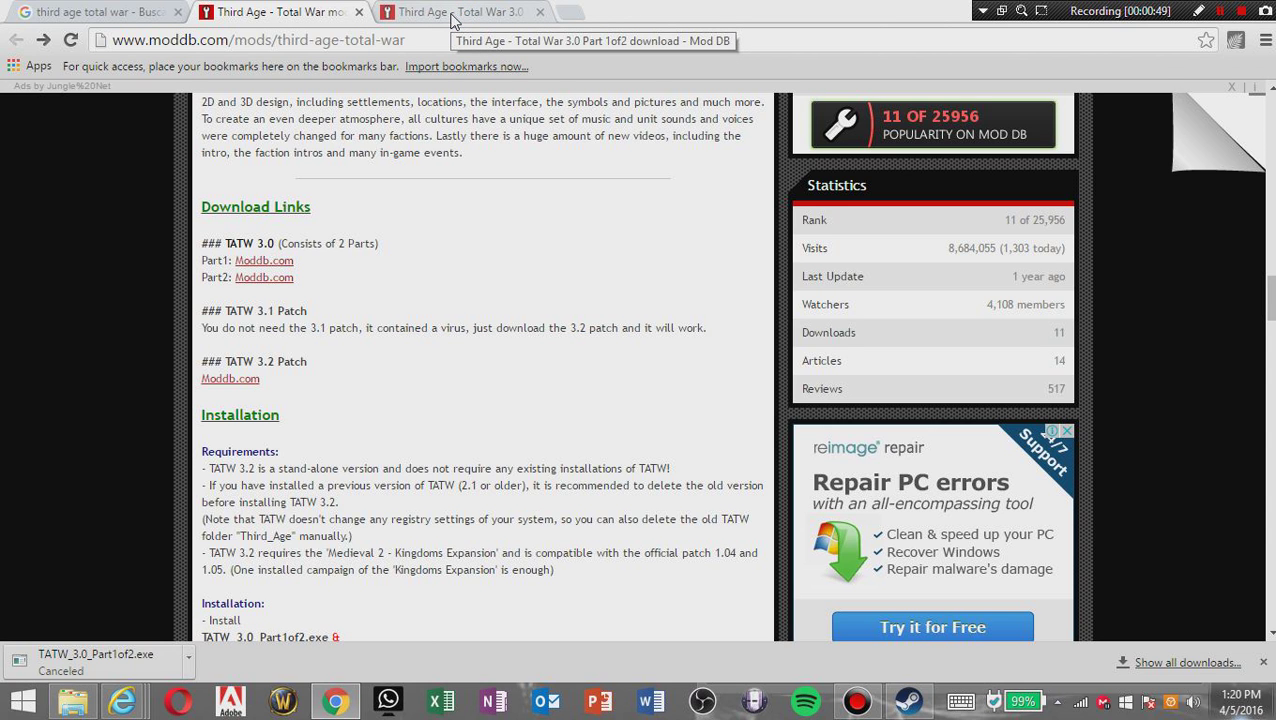
Review the TATW 3.0 Part 1of2 download page, then minimize Chrome to reveal the desktop.
{"action": "left_click", "coordinate": [451, 15]}
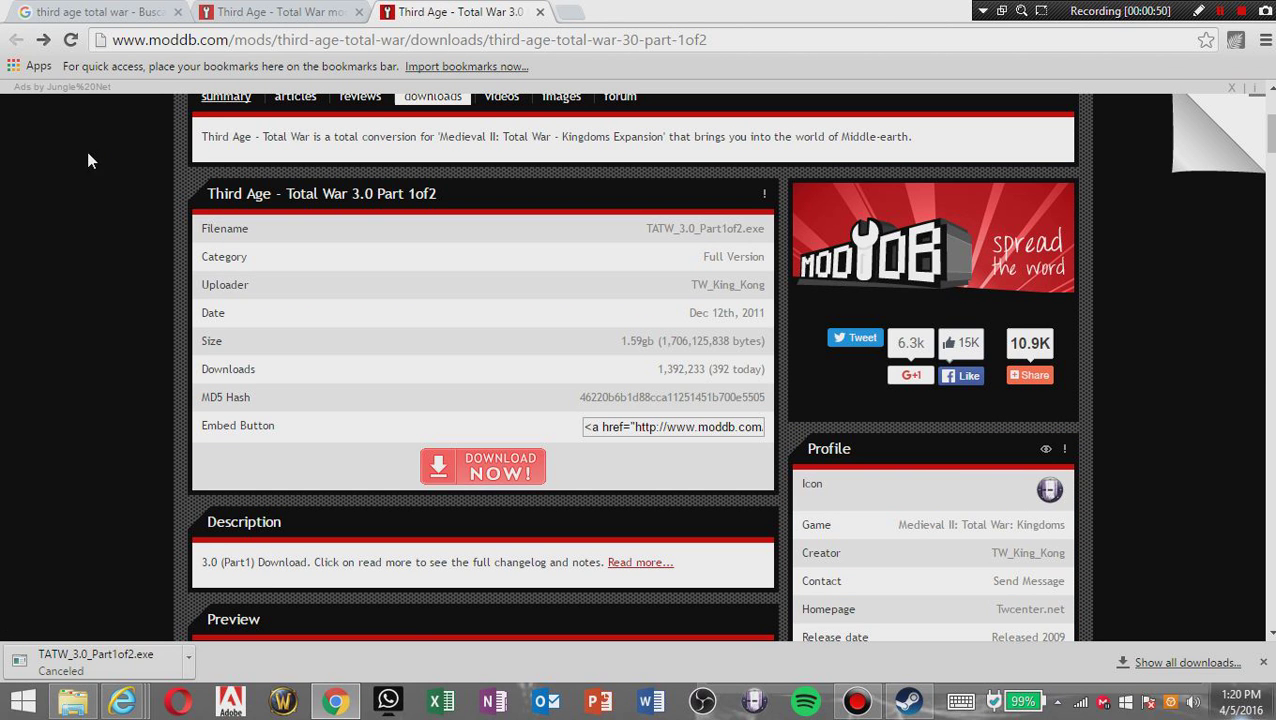
{"action": "scroll", "coordinate": [180, 212], "scroll_direction": "down", "scroll_amount": 1}
{"action": "scroll", "coordinate": [403, 213], "scroll_direction": "up", "scroll_amount": 3}
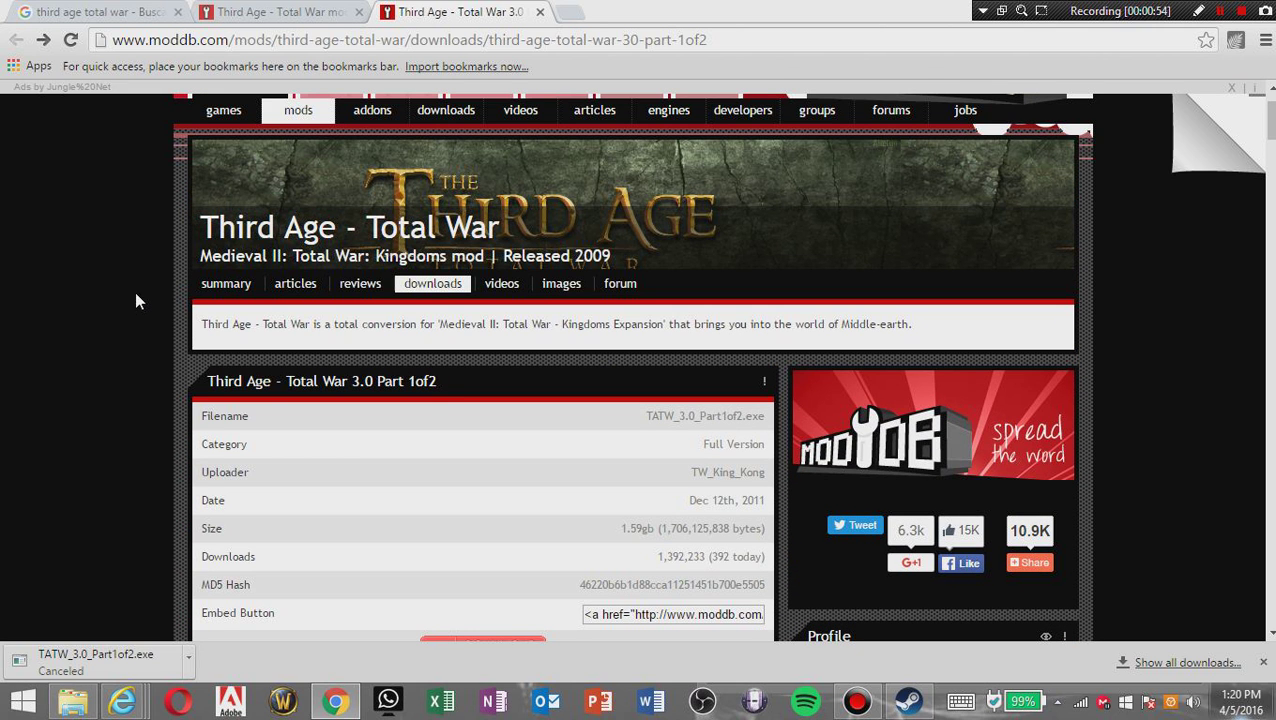
{"action": "scroll", "coordinate": [160, 305], "scroll_direction": "down", "scroll_amount": 1}
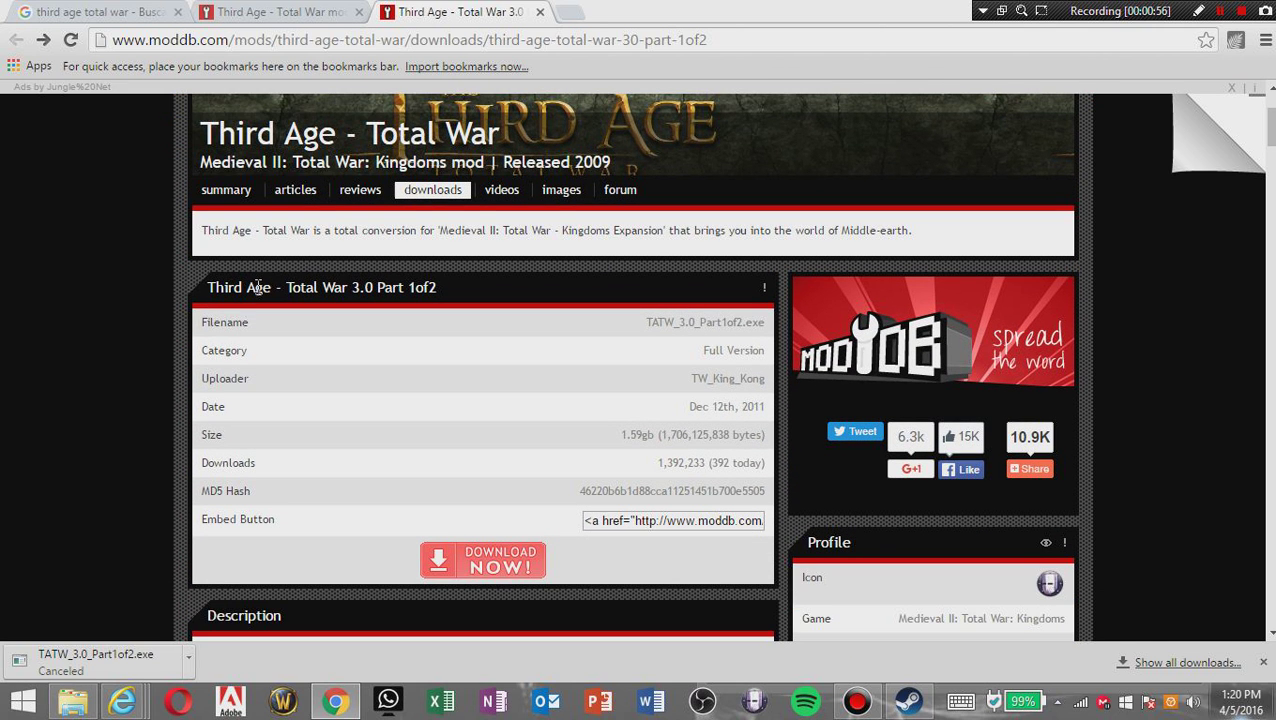
{"action": "scroll", "coordinate": [340, 380], "scroll_direction": "down", "scroll_amount": 1}
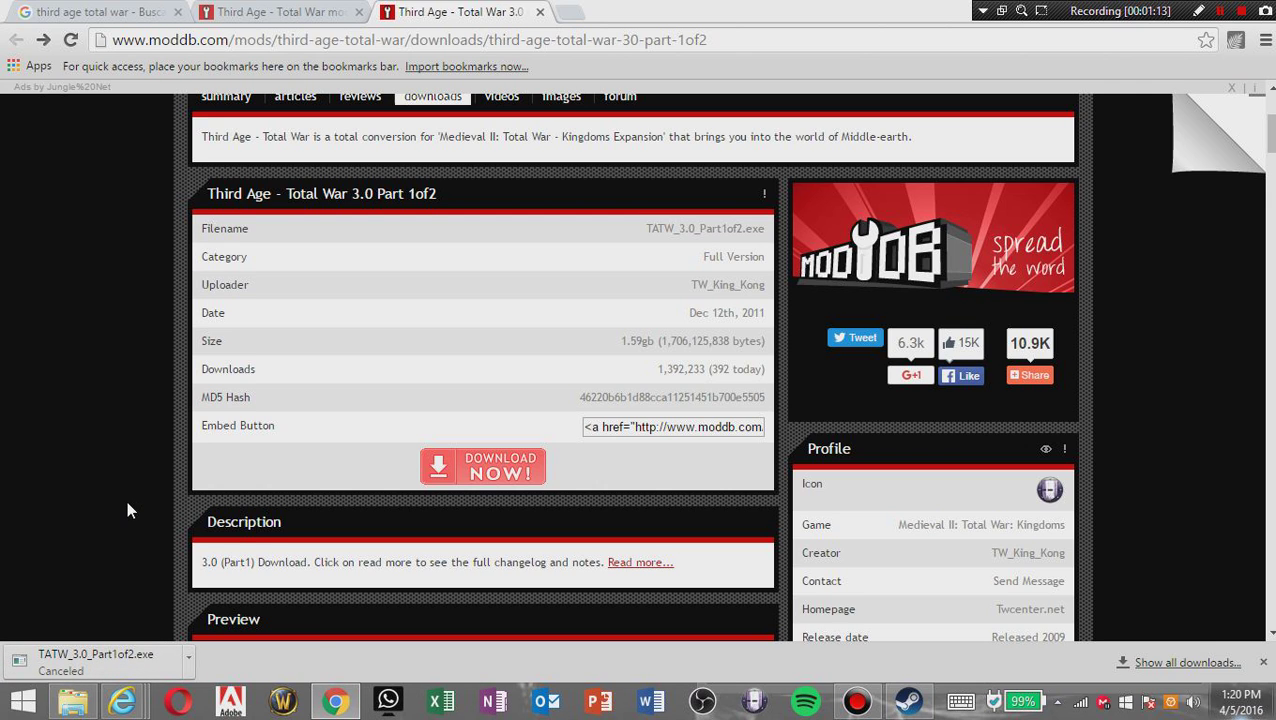
{"action": "left_click_drag", "start_coordinate": [832, 14], "coordinate": [928, 203]}
Bring up File Explorer on the Downloads folder and maximize the window.
{"action": "left_click", "coordinate": [977, 186]}
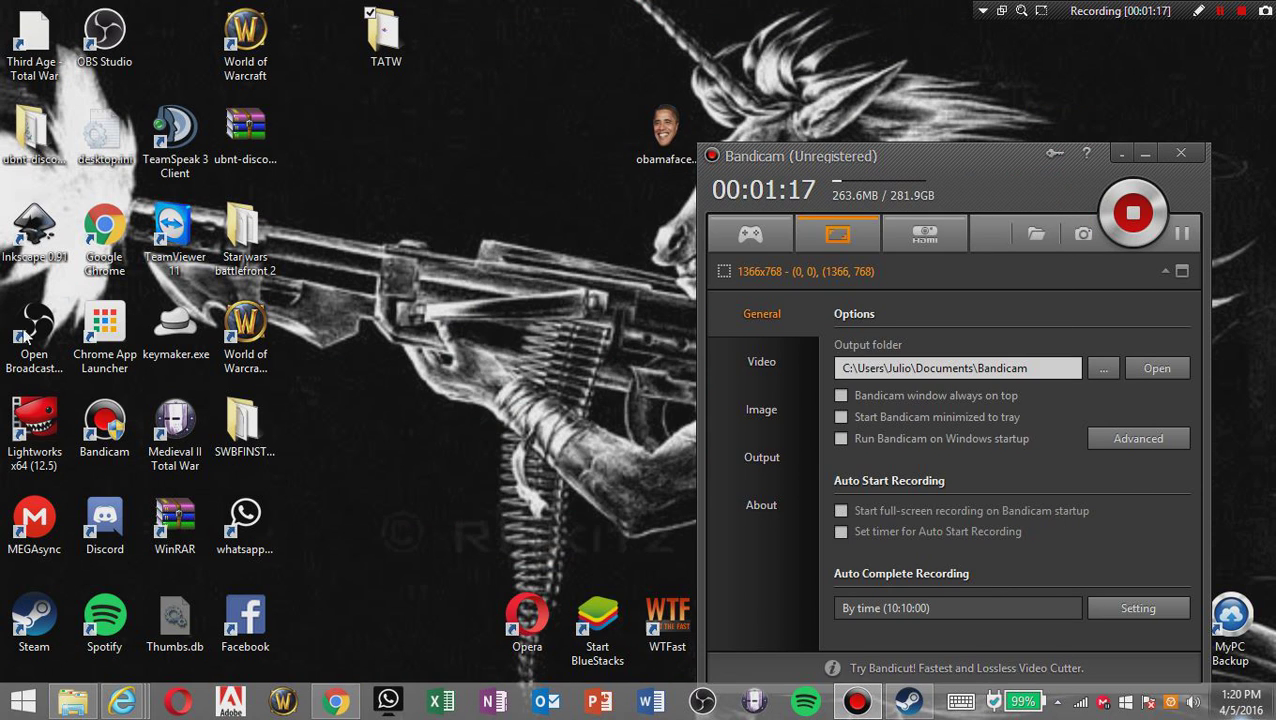
{"action": "left_click", "coordinate": [72, 703]}
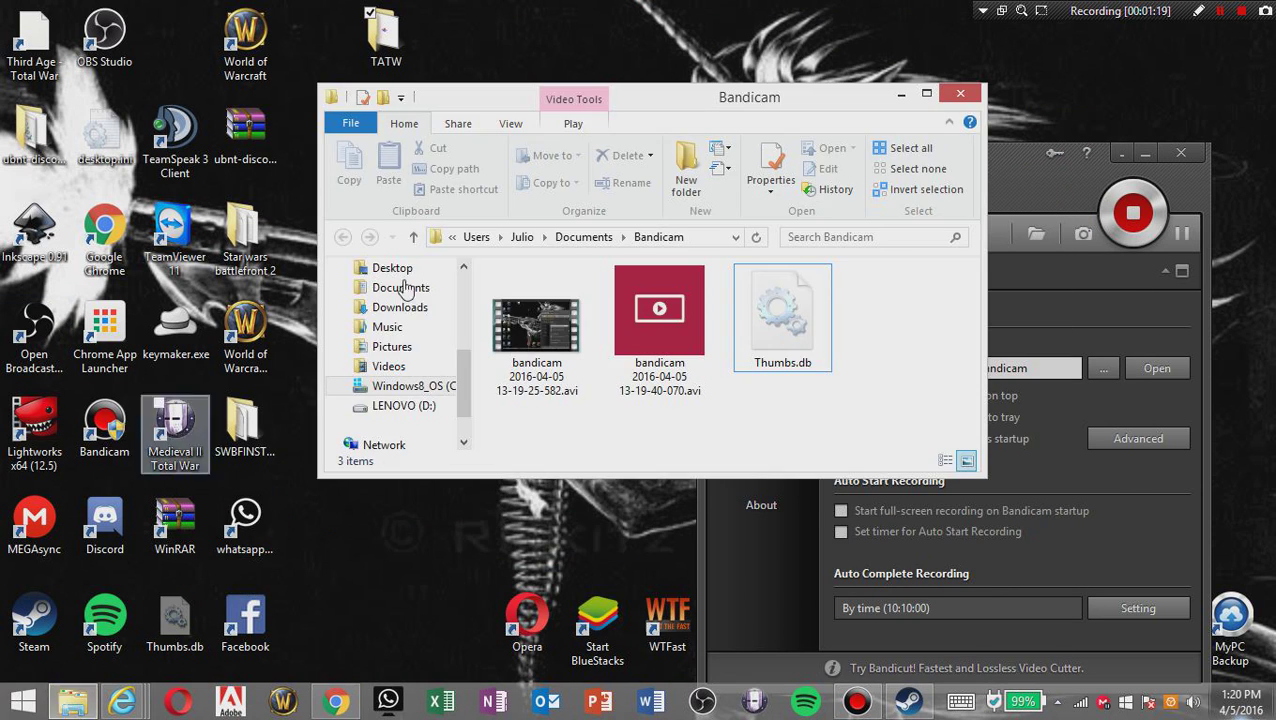
{"action": "left_click", "coordinate": [393, 366]}
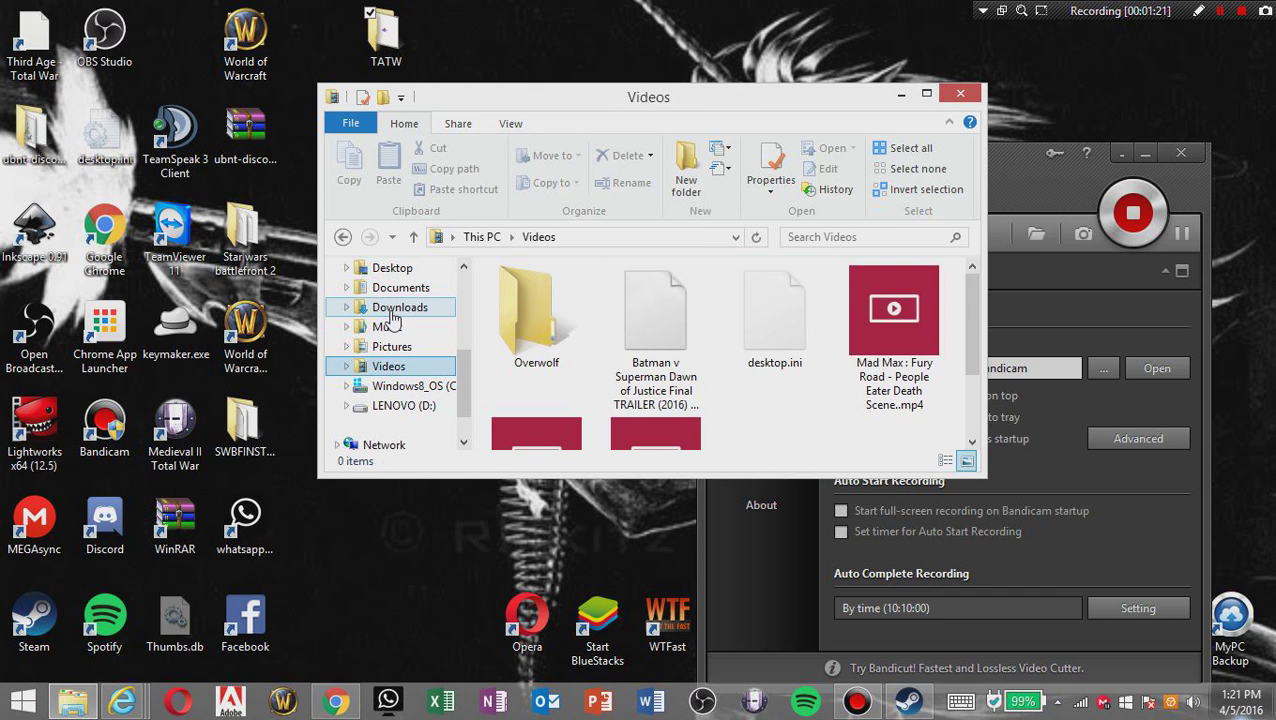
{"action": "left_click", "coordinate": [392, 309]}
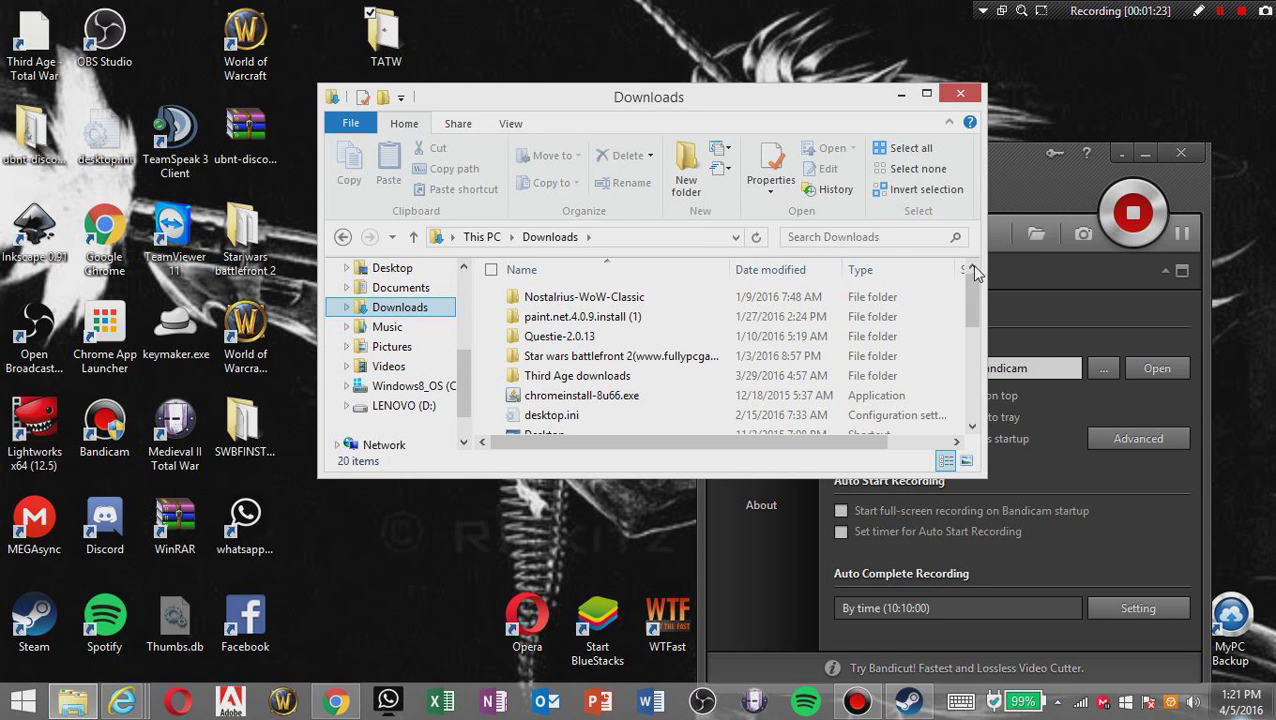
{"action": "left_click_drag", "start_coordinate": [972, 299], "coordinate": [986, 402]}
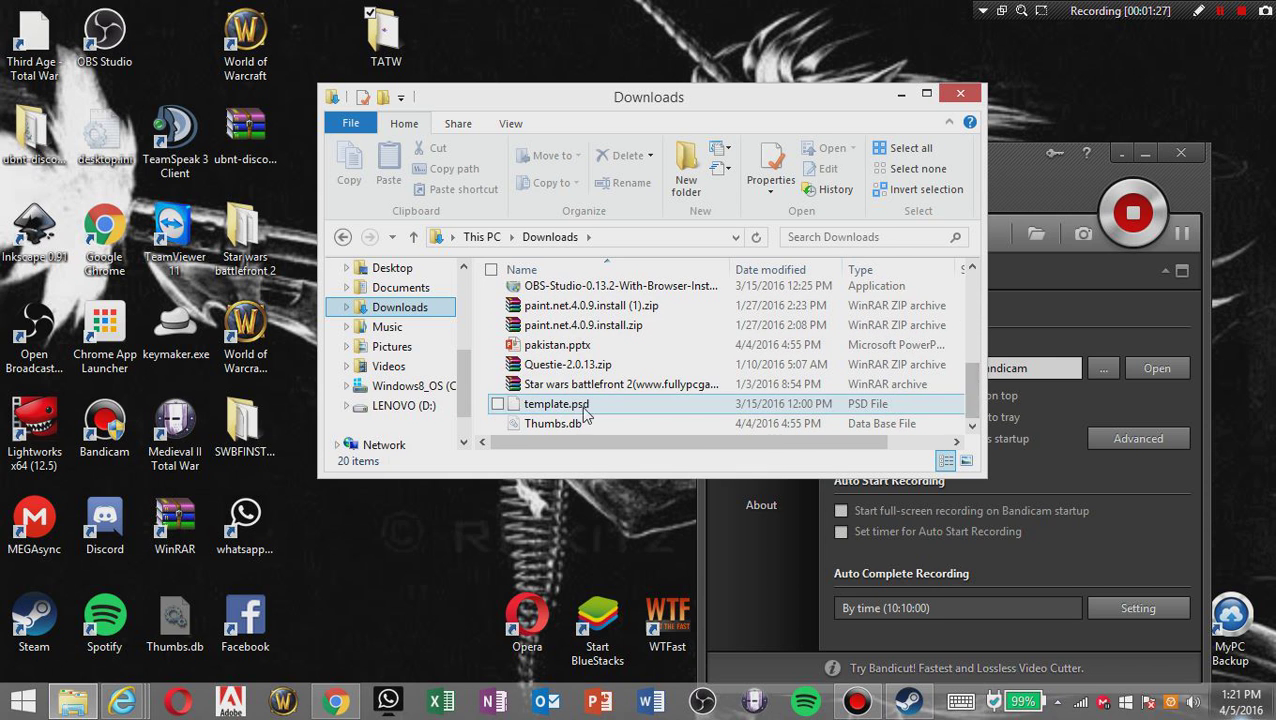
{"action": "left_click", "coordinate": [927, 100]}
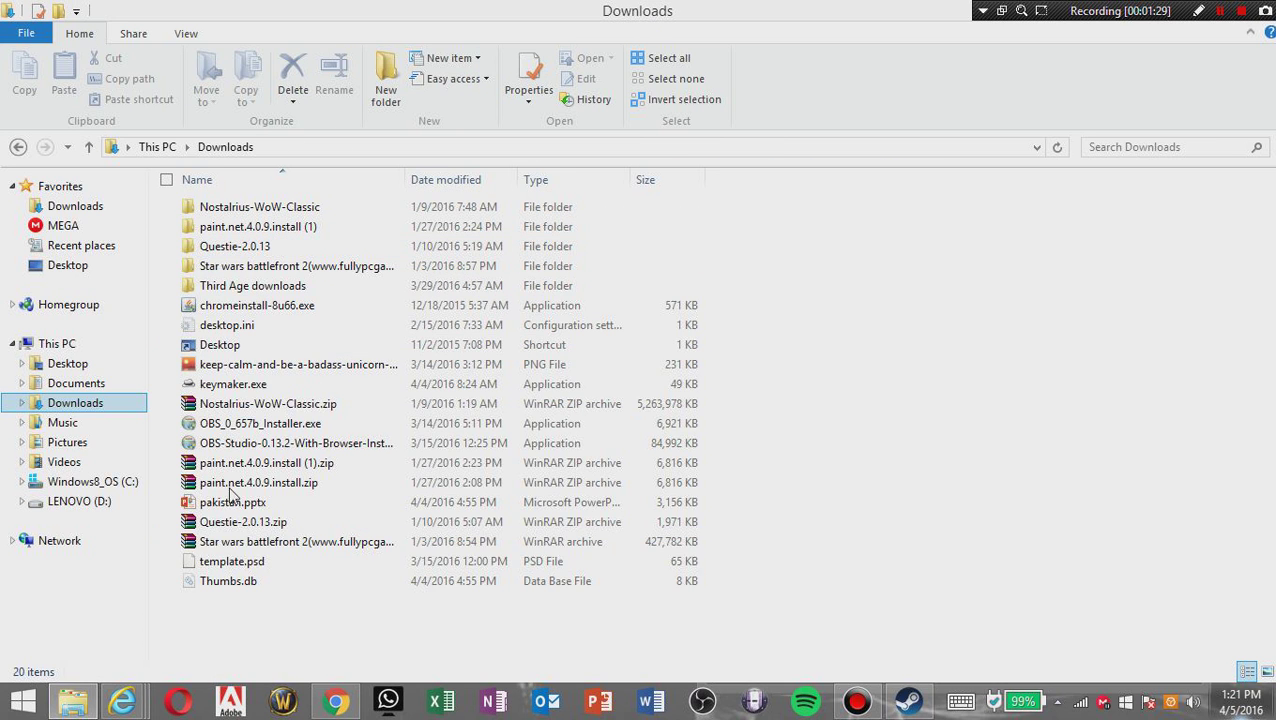
Open the Third Age downloads folder and restore the window to the screen's middle.
{"action": "left_click", "coordinate": [257, 289]}
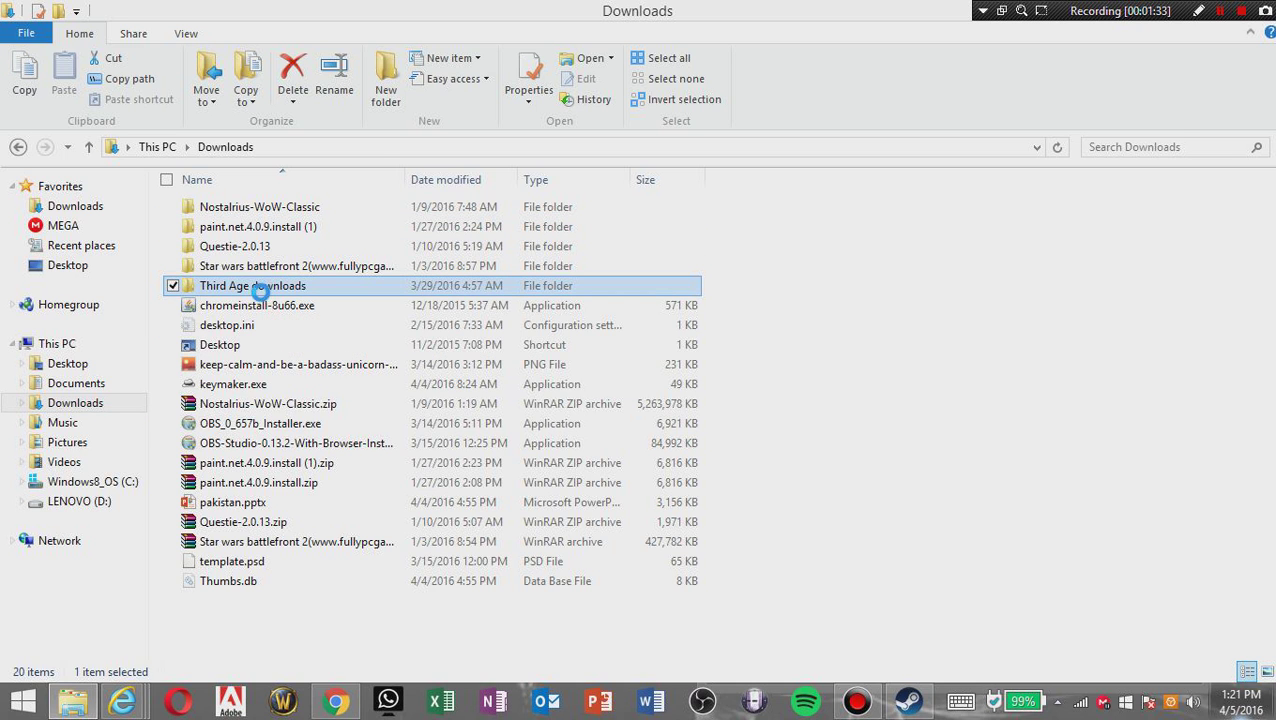
{"action": "double_click", "coordinate": [257, 289]}
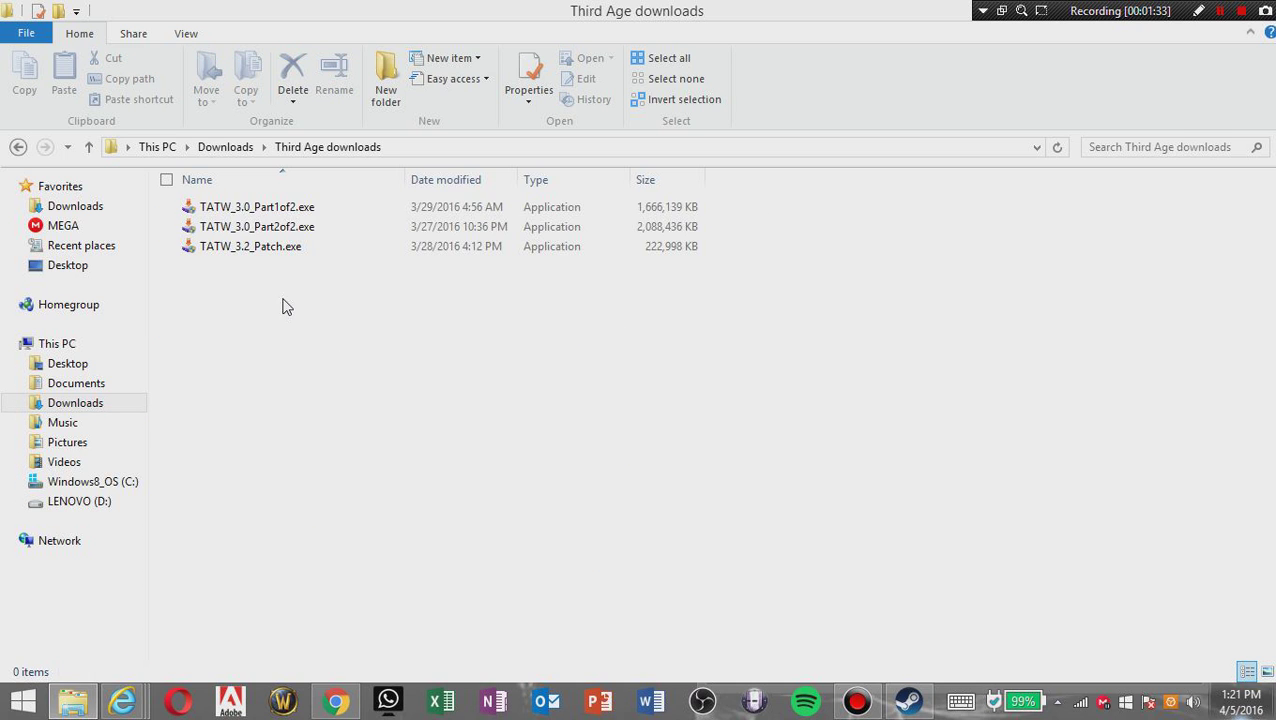
{"action": "left_click", "coordinate": [19, 147]}
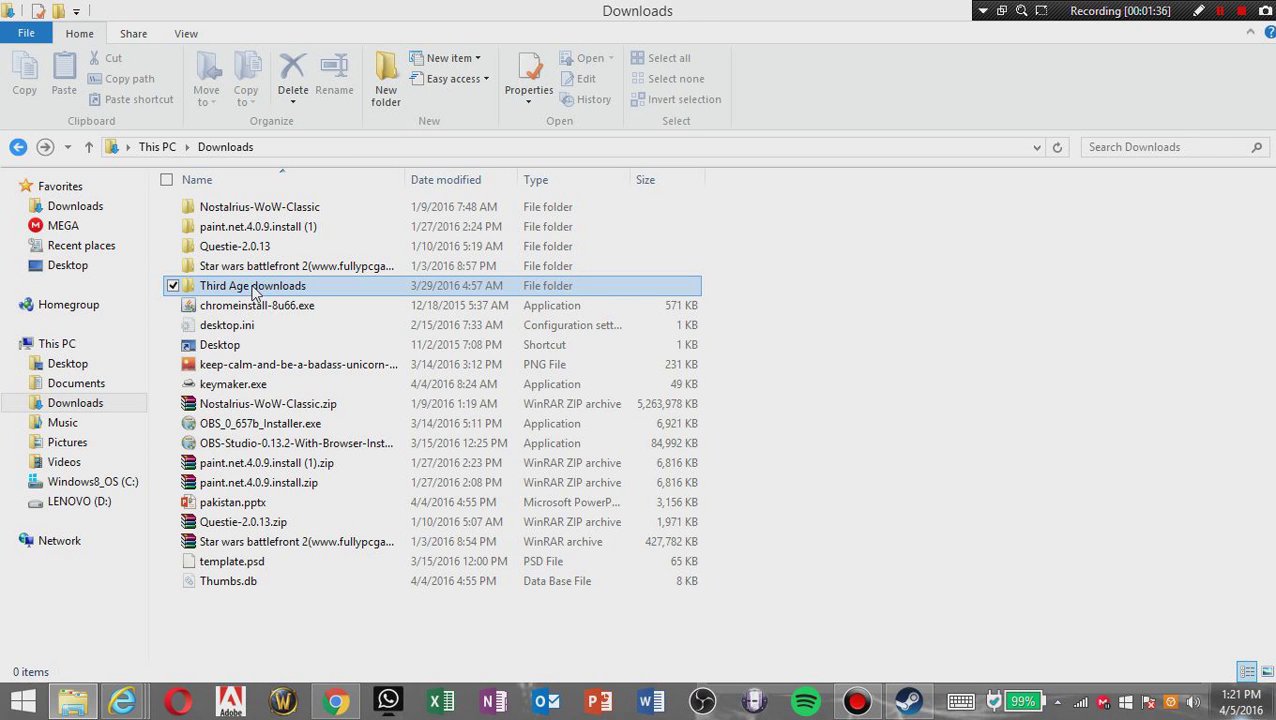
{"action": "double_click", "coordinate": [253, 288]}
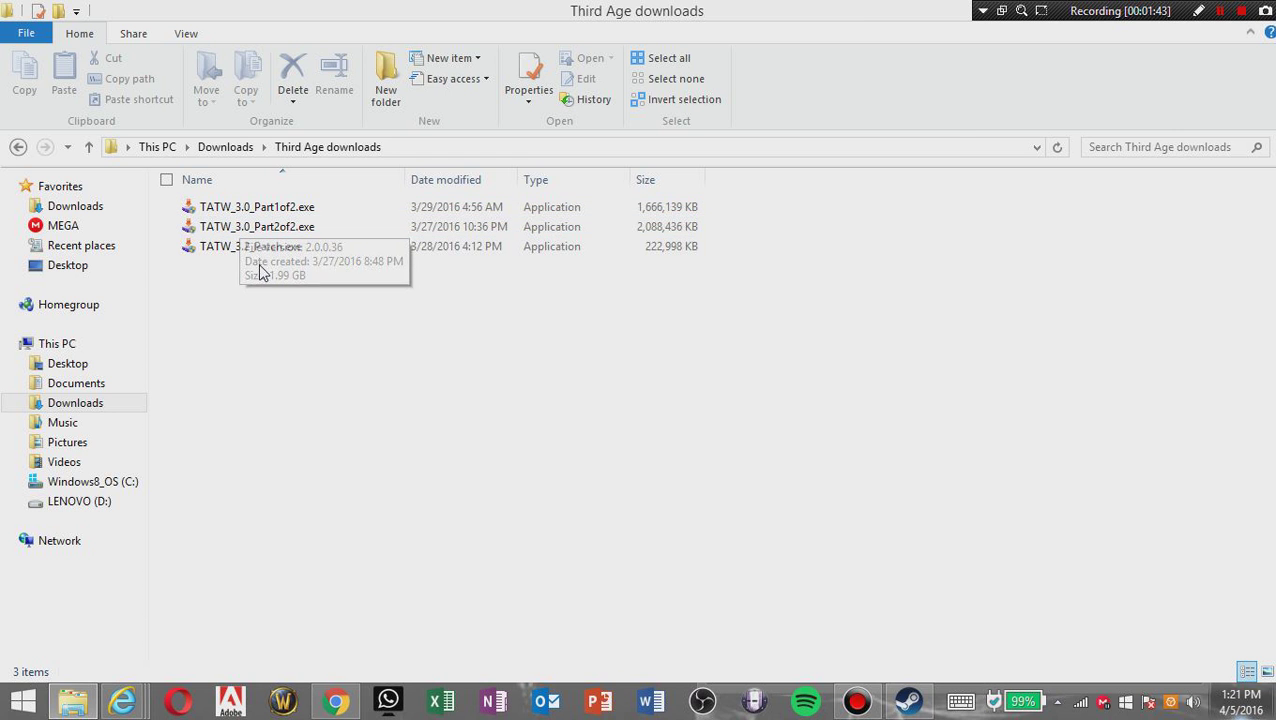
{"action": "double_click", "coordinate": [851, 12]}
{"action": "left_click_drag", "start_coordinate": [851, 15], "coordinate": [743, 195]}
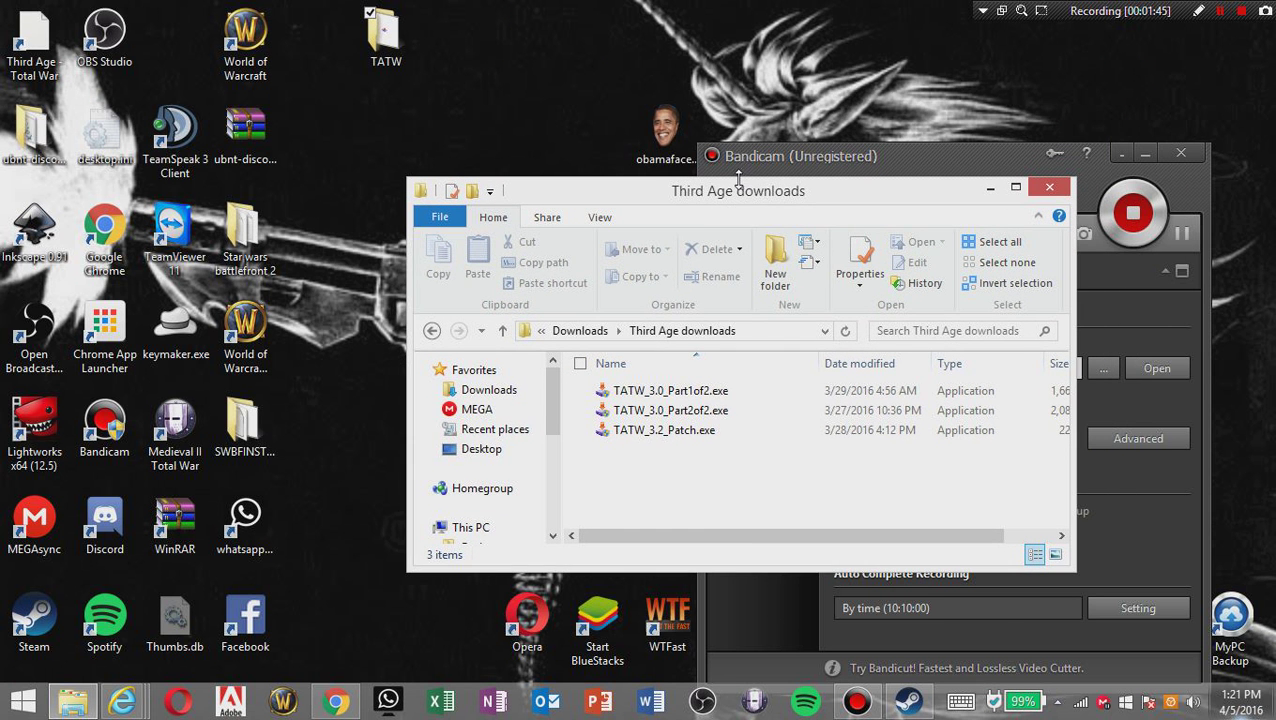
Run TATW_3.2_Patch.exe and move its welcome window to the right of the file list.
{"action": "double_click", "coordinate": [662, 435]}
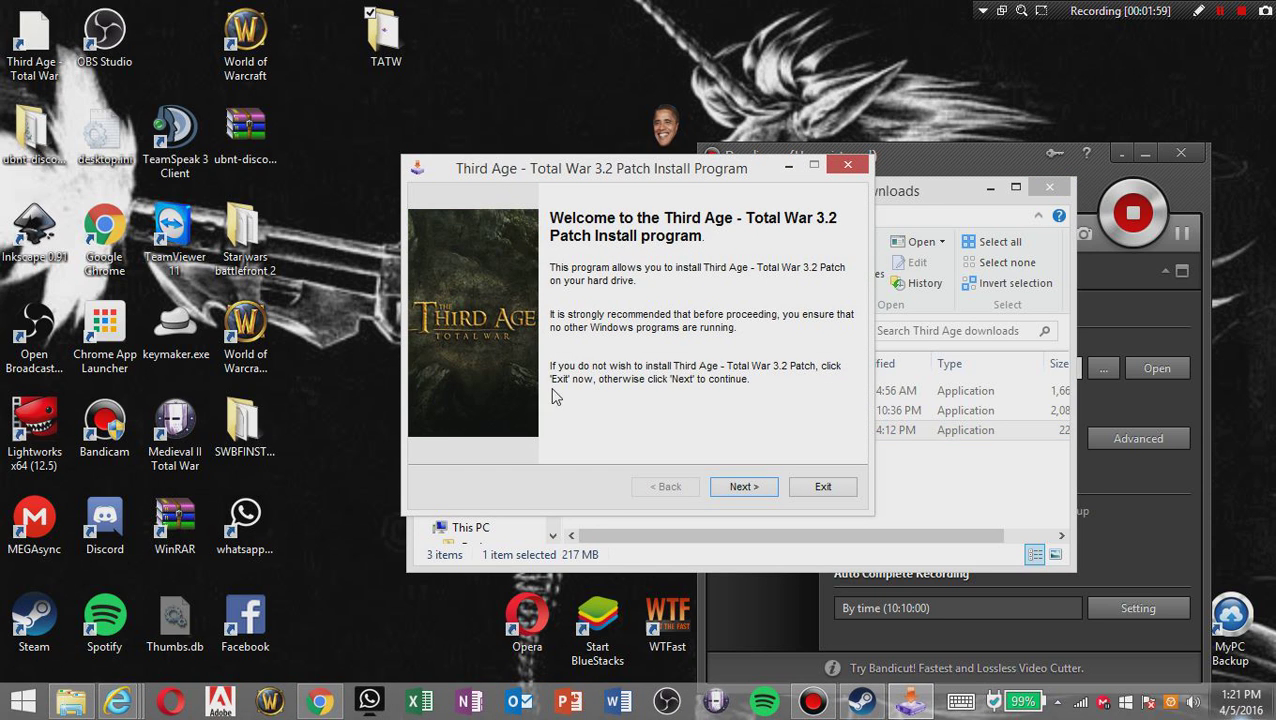
{"action": "left_click_drag", "start_coordinate": [666, 170], "coordinate": [1127, 184]}
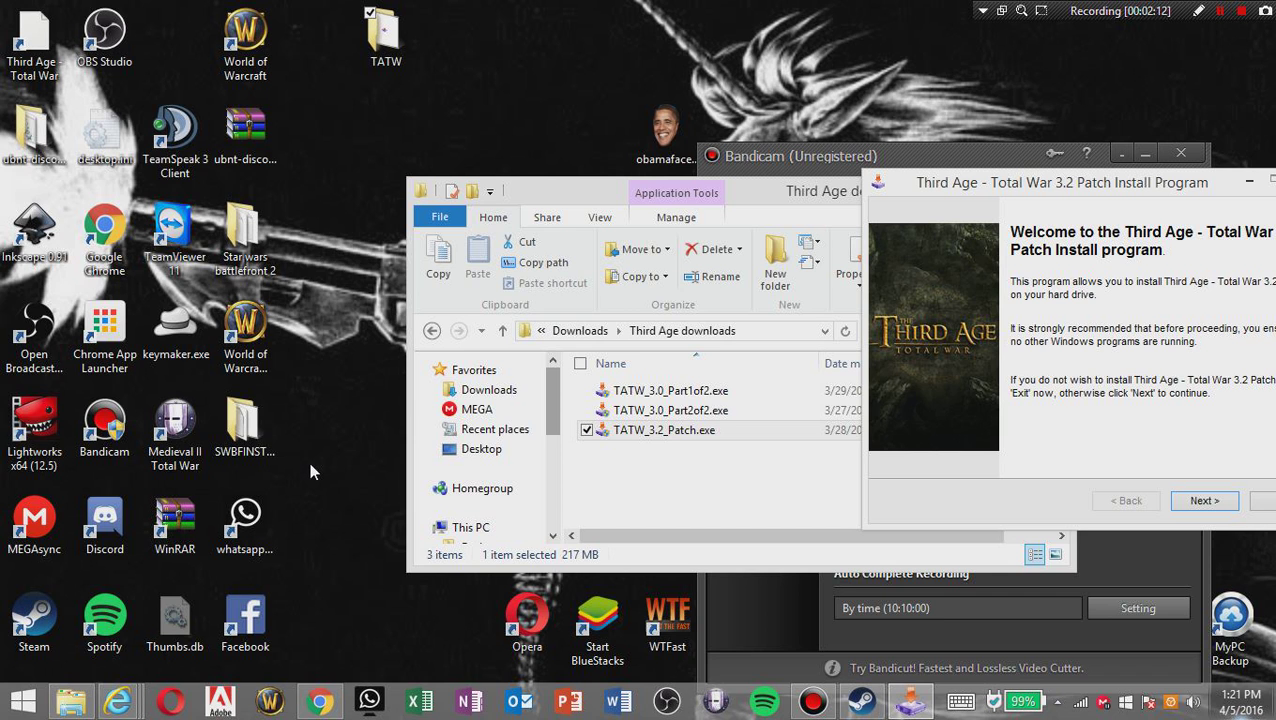
Minimize the Third Age downloads window and move the 3.2 patch installer to the left.
{"action": "left_click_drag", "start_coordinate": [560, 202], "coordinate": [410, 124]}
{"action": "left_click_drag", "start_coordinate": [556, 465], "coordinate": [700, 464]}
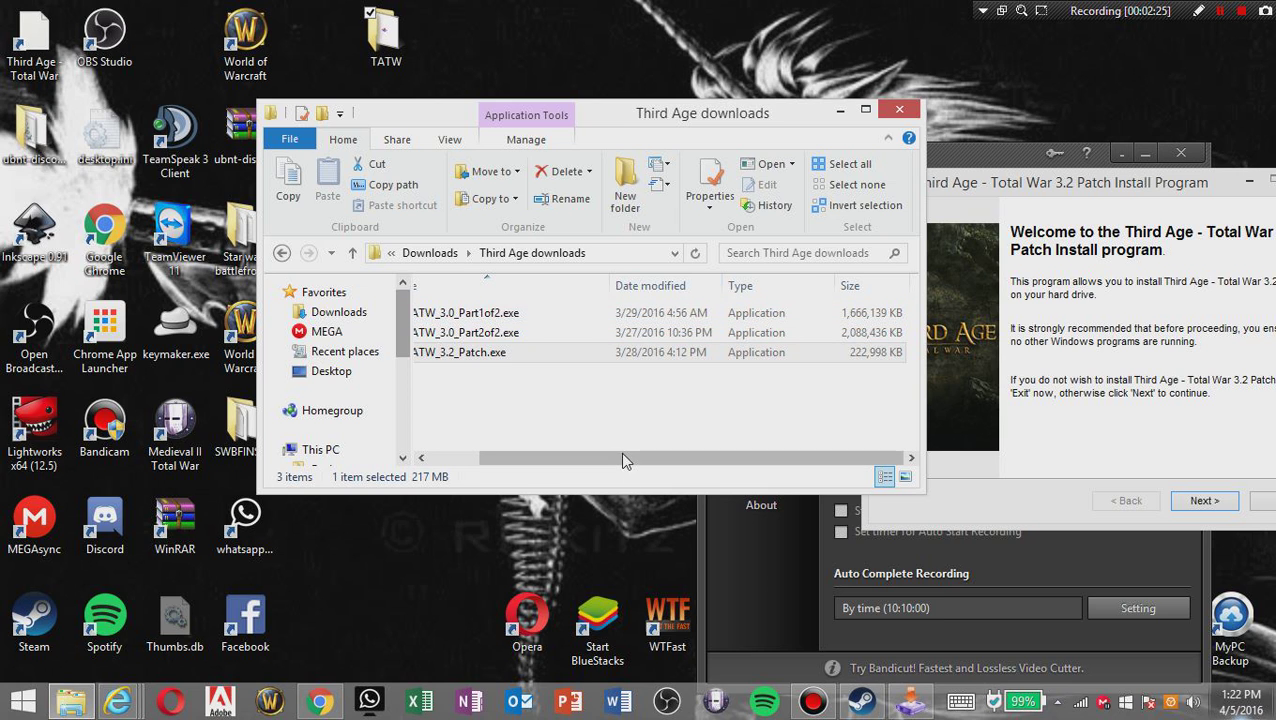
{"action": "mouse_move", "coordinate": [624, 458]}
{"action": "left_mouse_down"}
{"action": "mouse_move", "coordinate": [565, 460]}
{"action": "mouse_move", "coordinate": [658, 462]}
{"action": "mouse_move", "coordinate": [575, 458]}
{"action": "mouse_move", "coordinate": [594, 423]}
{"action": "mouse_move", "coordinate": [604, 464]}
{"action": "mouse_move", "coordinate": [570, 452]}
{"action": "mouse_move", "coordinate": [557, 463]}
{"action": "mouse_move", "coordinate": [603, 466]}
{"action": "left_mouse_up"}
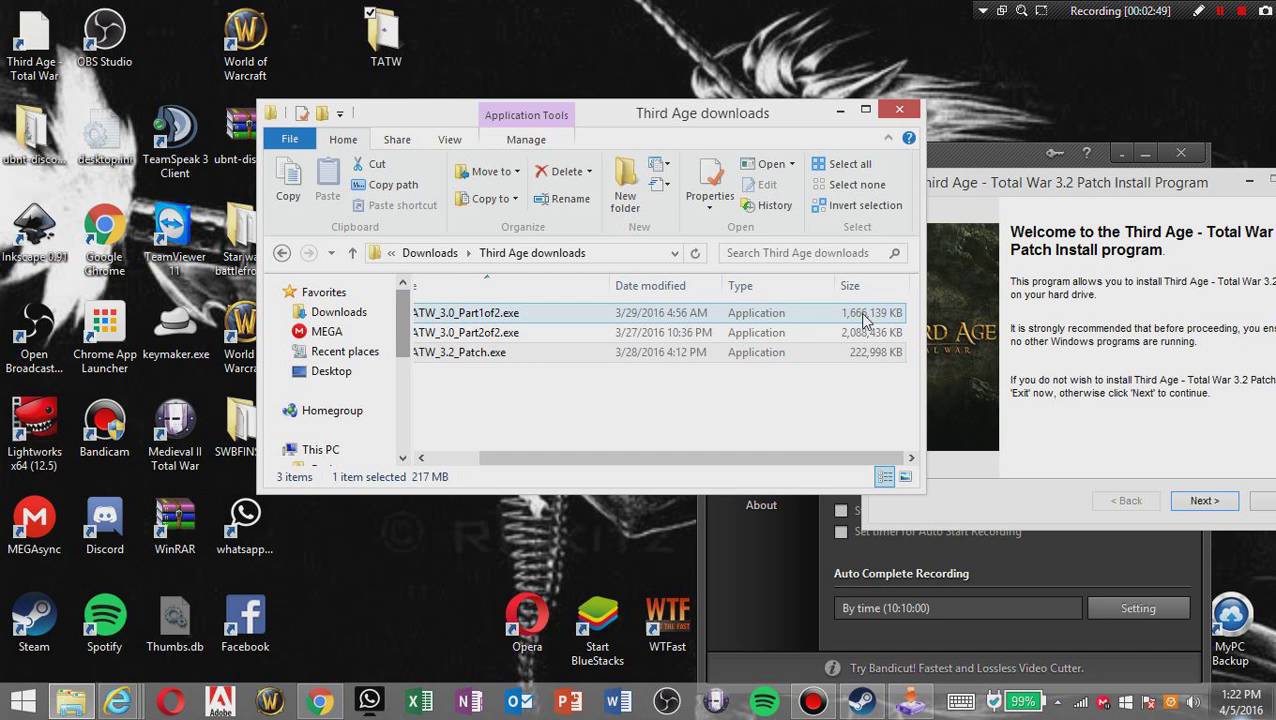
{"action": "left_click_drag", "start_coordinate": [800, 458], "coordinate": [632, 472]}
{"action": "left_click_drag", "start_coordinate": [746, 458], "coordinate": [848, 460]}
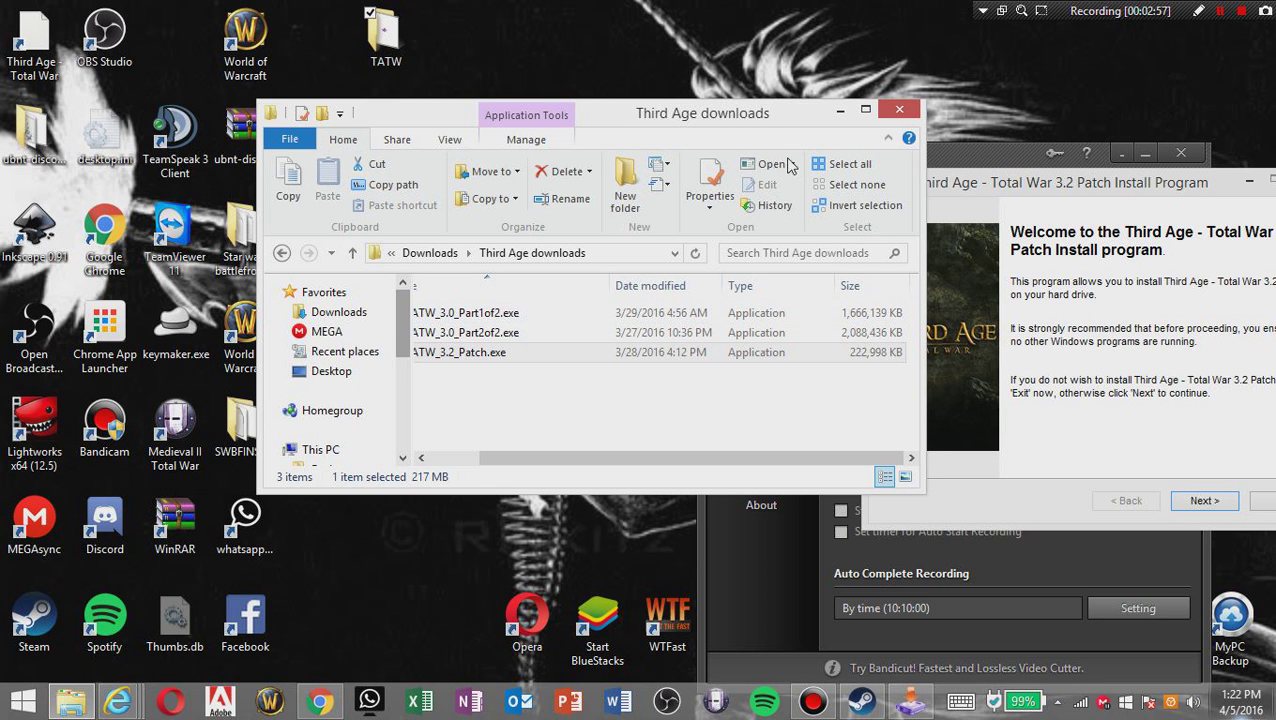
{"action": "left_click", "coordinate": [866, 110]}
{"action": "left_click_drag", "start_coordinate": [1048, 190], "coordinate": [357, 187]}
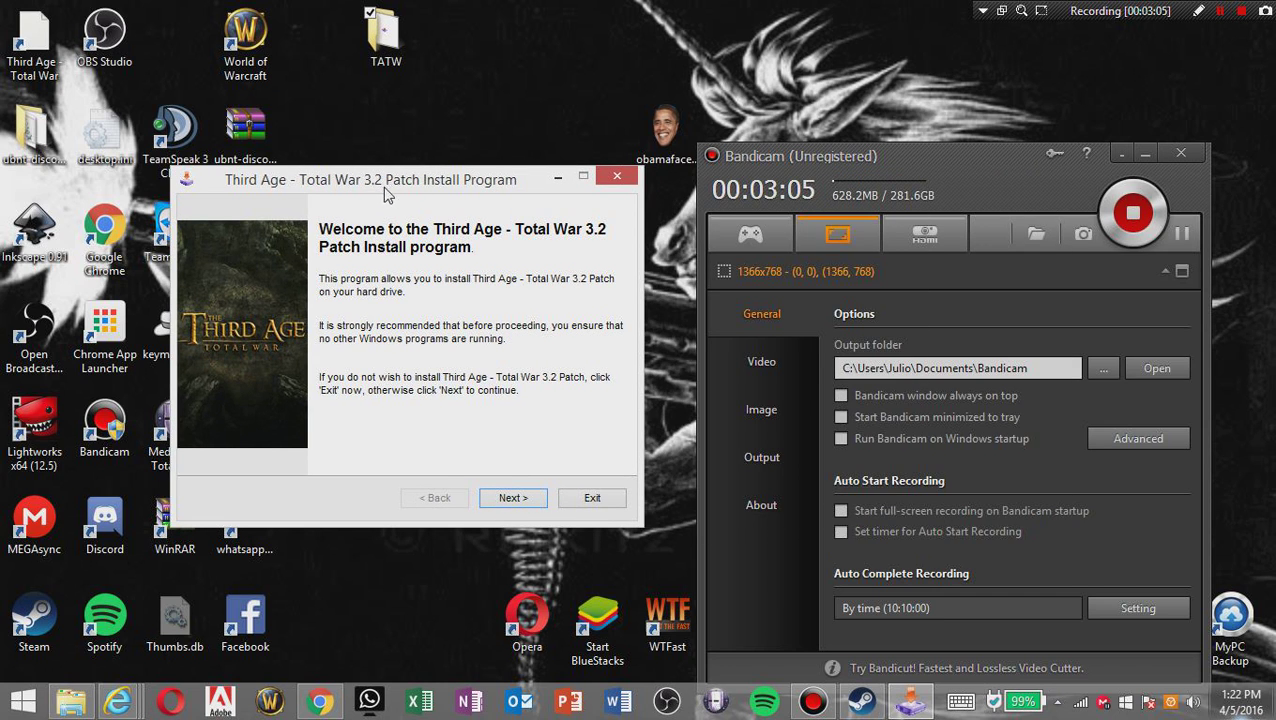
Pass the welcome and requirements pages, agree to the licence terms, and reach the Directory page.
{"action": "left_click_drag", "start_coordinate": [396, 191], "coordinate": [413, 121]}
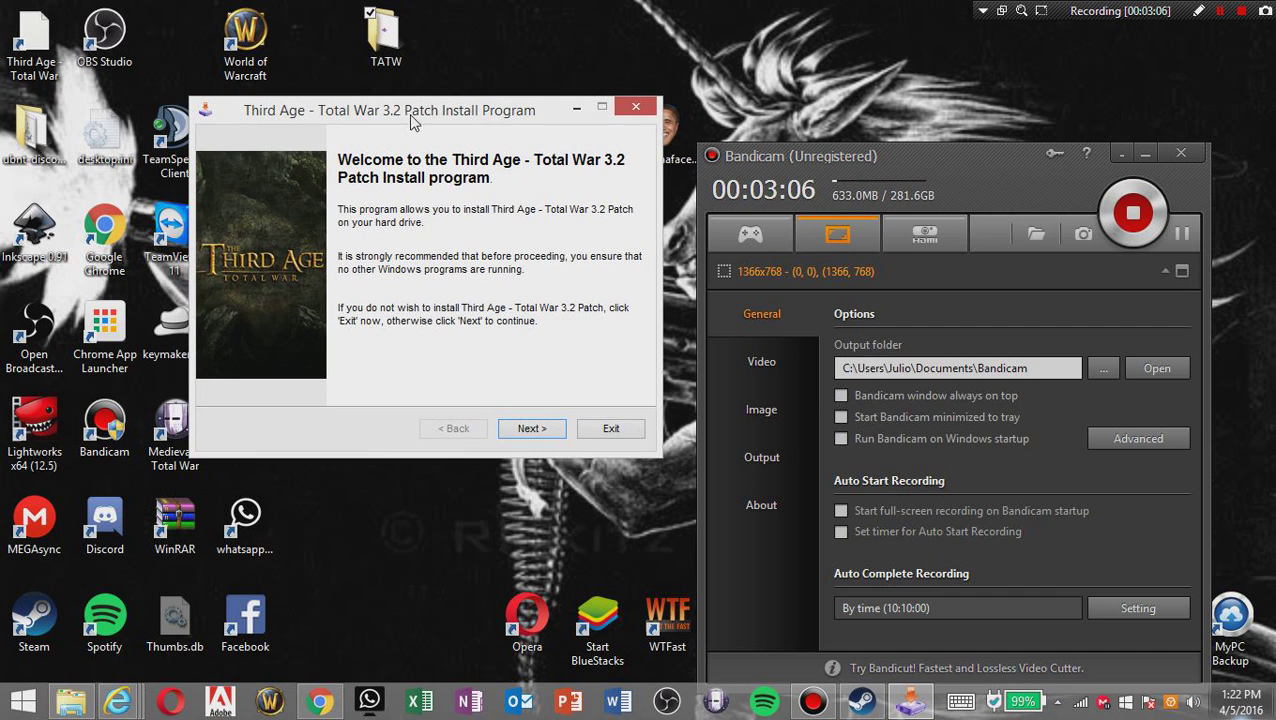
{"action": "left_click", "coordinate": [524, 430]}
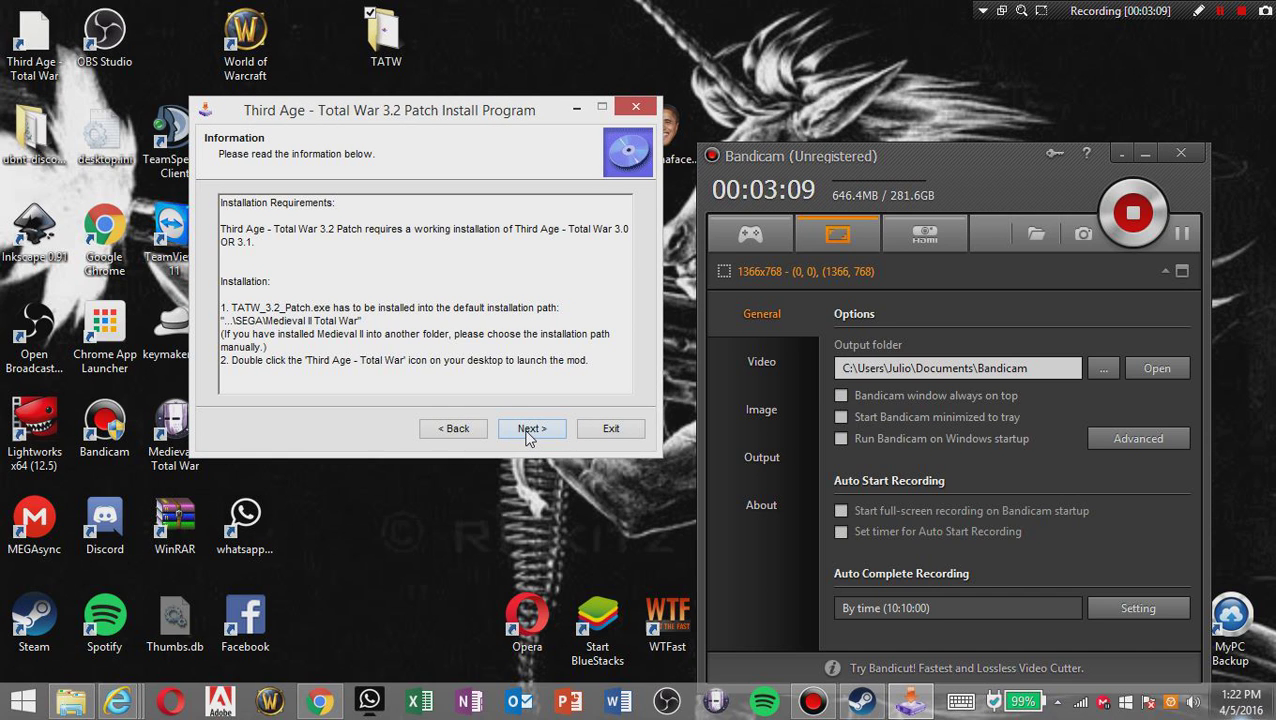
{"action": "left_click", "coordinate": [530, 434]}
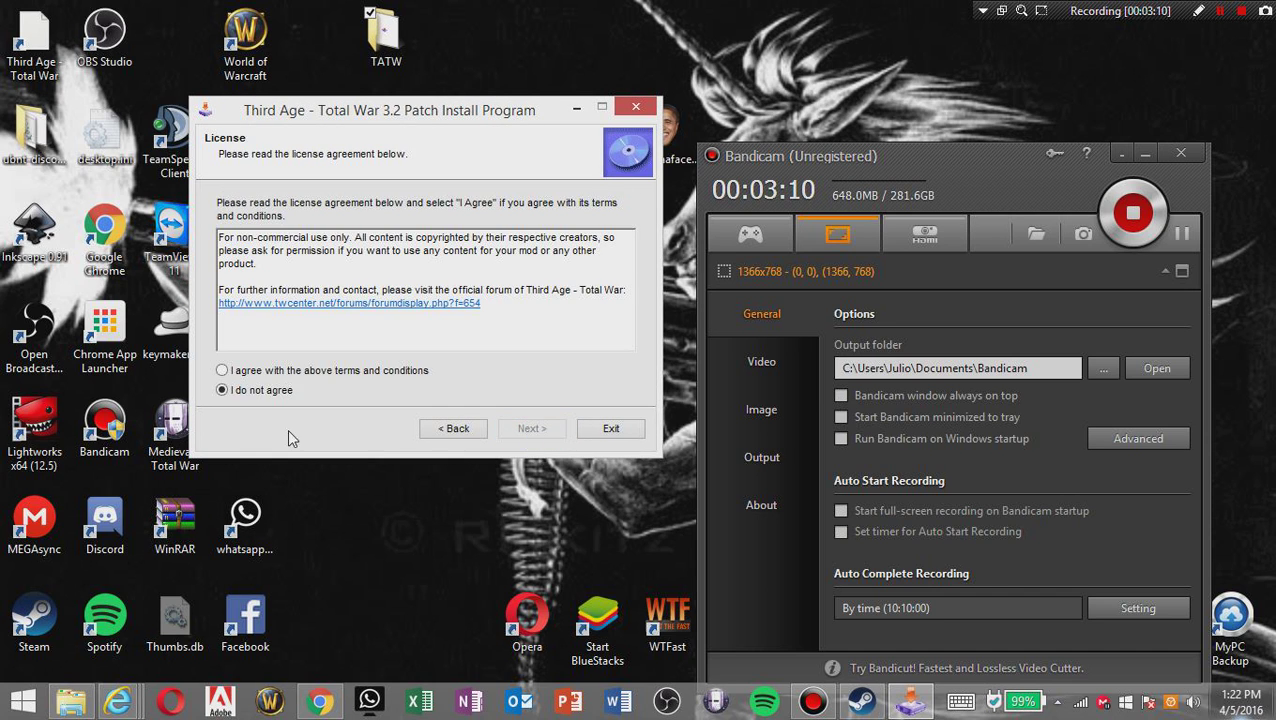
{"action": "left_click", "coordinate": [223, 371]}
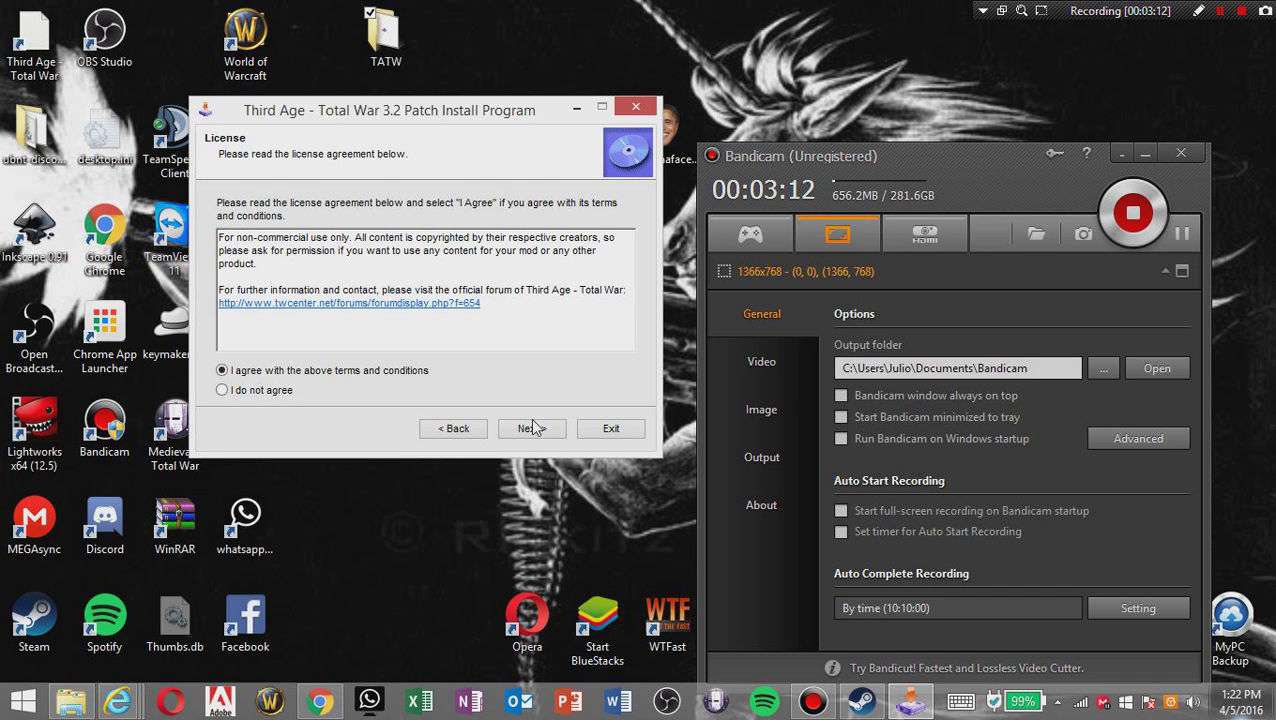
{"action": "left_click", "coordinate": [531, 429]}
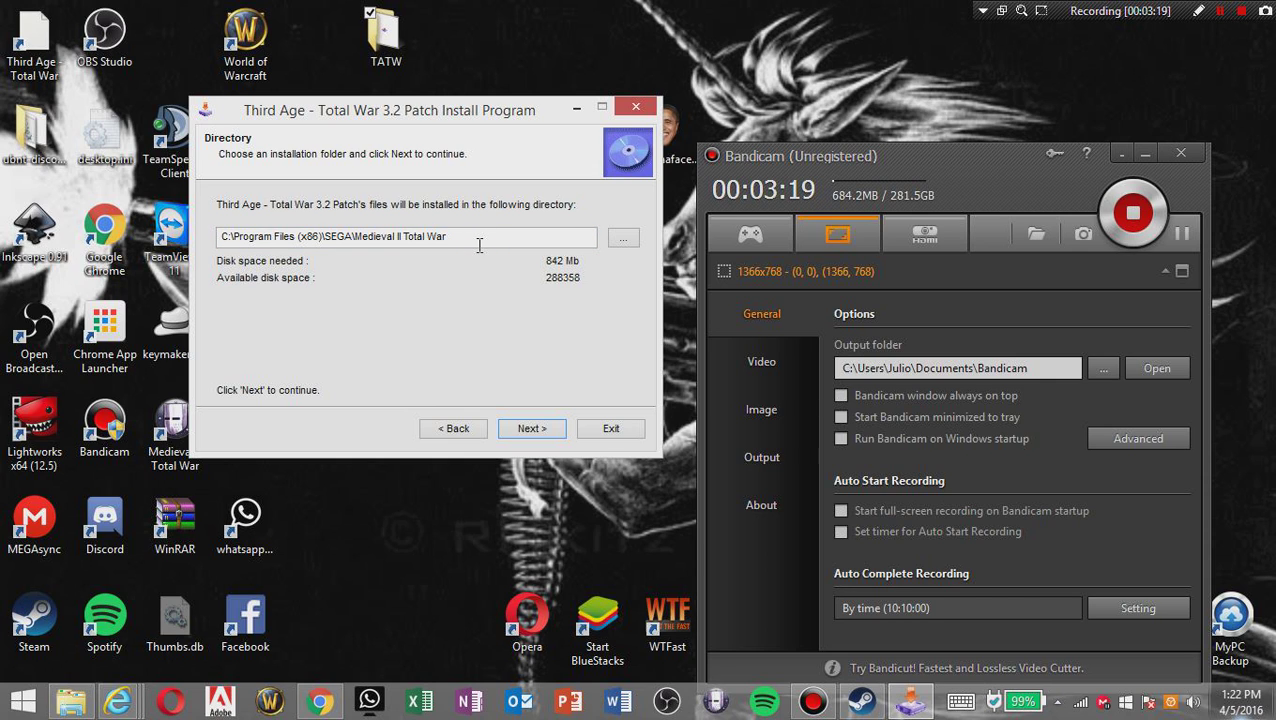
Change the patch install destination to the TATW folder on the desktop.
{"action": "left_click_drag", "start_coordinate": [479, 244], "coordinate": [418, 312]}
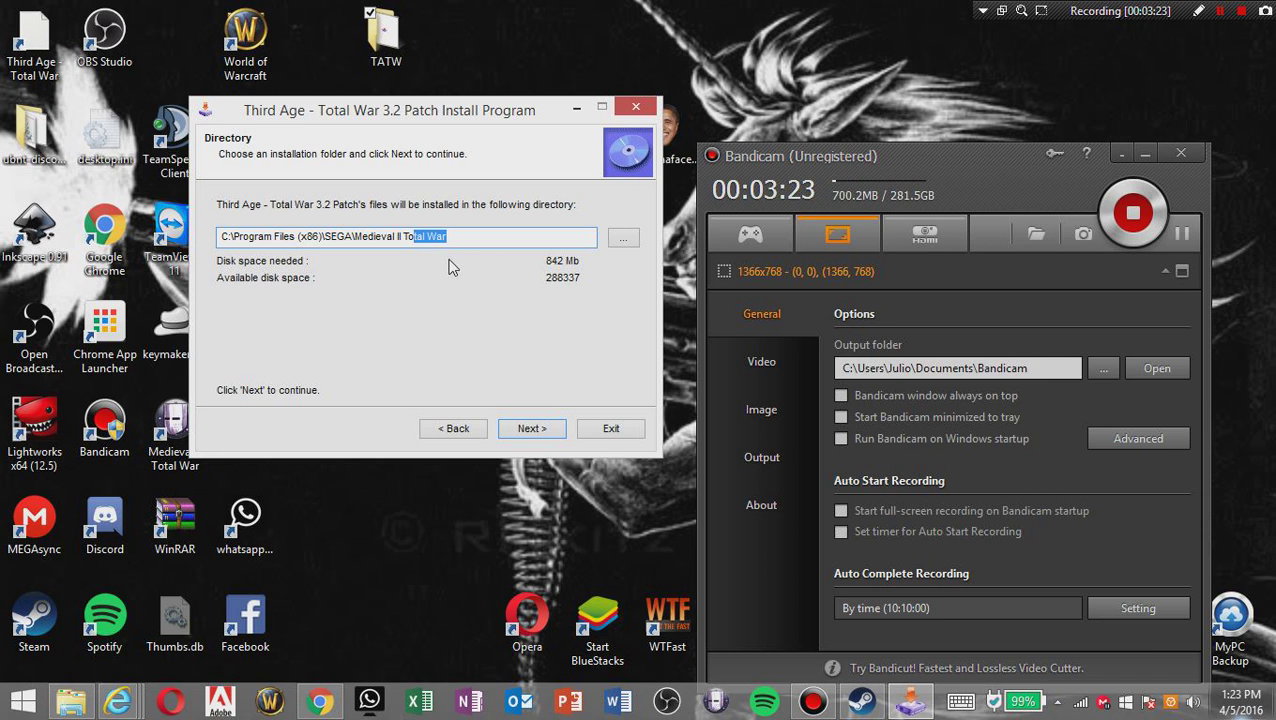
{"action": "left_click", "coordinate": [628, 238]}
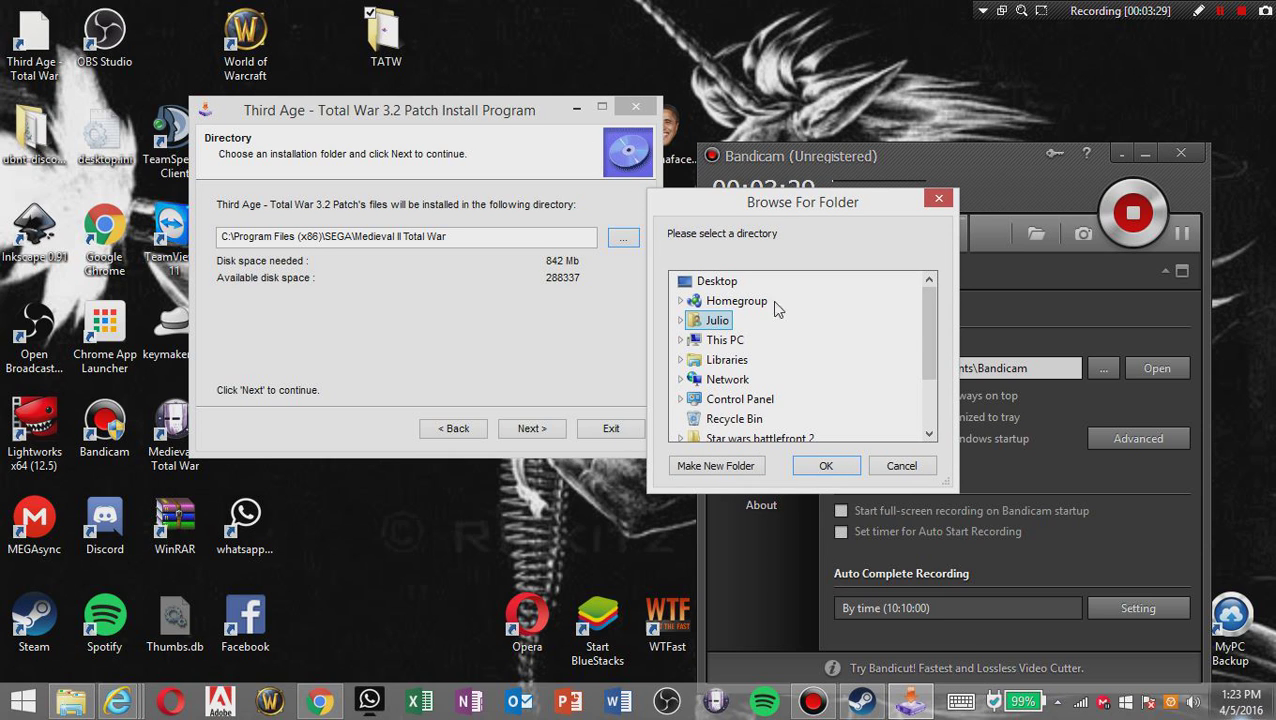
{"action": "left_click_drag", "start_coordinate": [925, 333], "coordinate": [910, 373]}
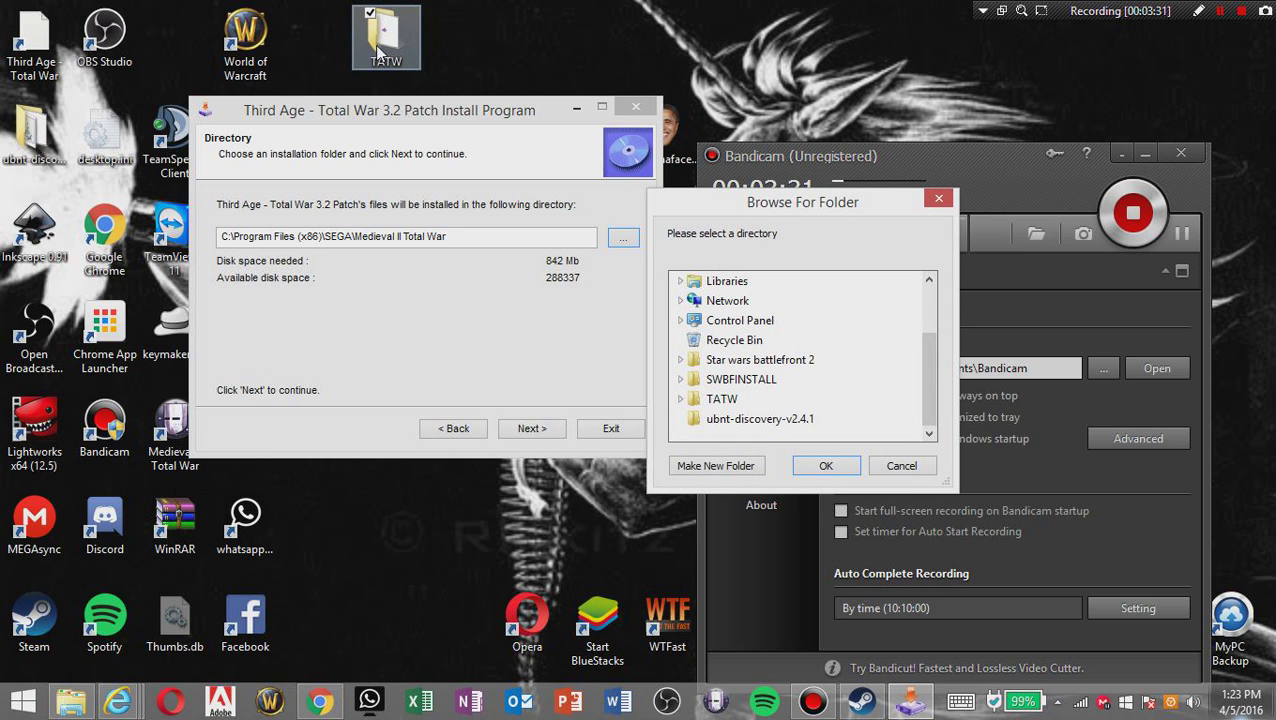
{"action": "left_click", "coordinate": [718, 398]}
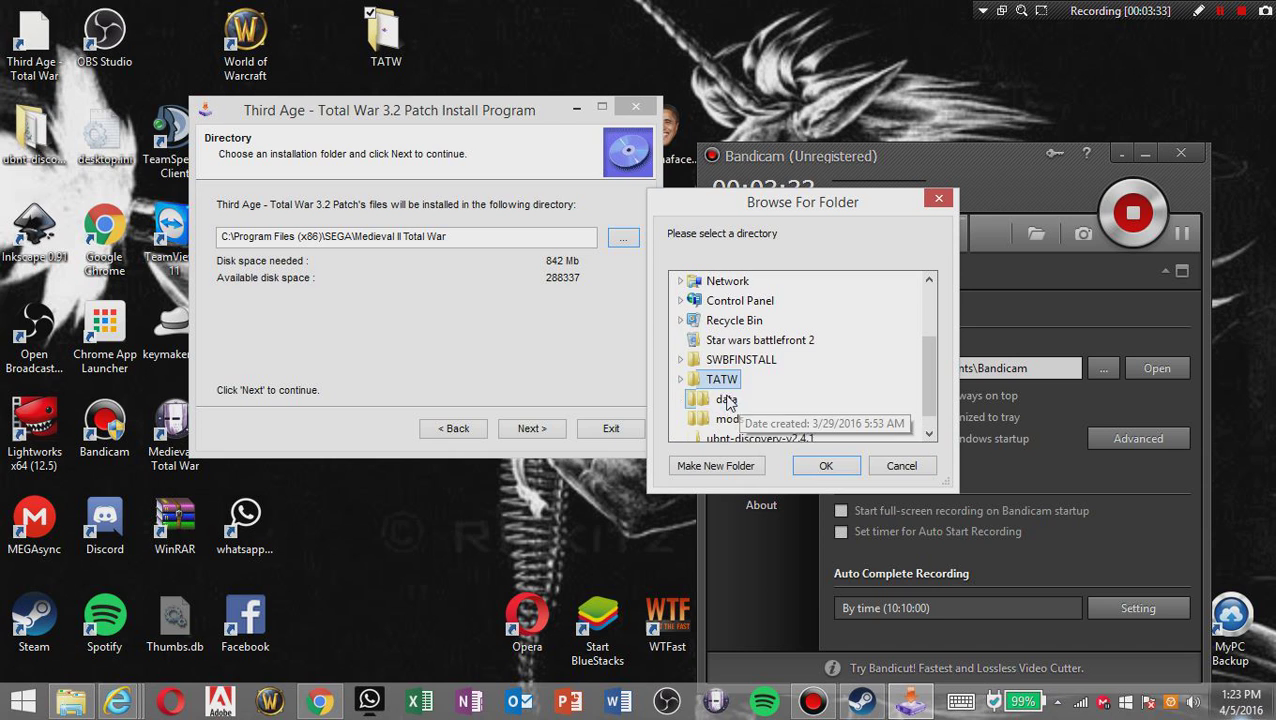
{"action": "left_click", "coordinate": [825, 467]}
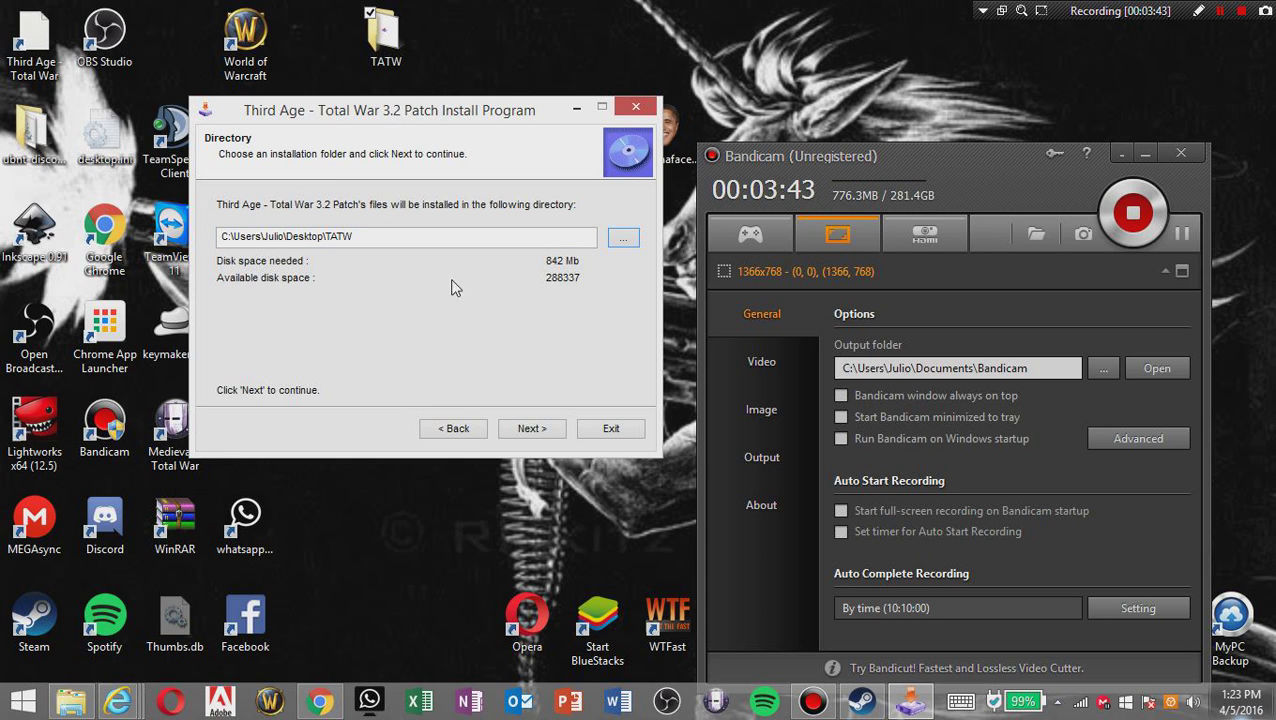
Start the 3.2 patch install, then cancel it at 25% and close the installer.
{"action": "left_click", "coordinate": [546, 432]}
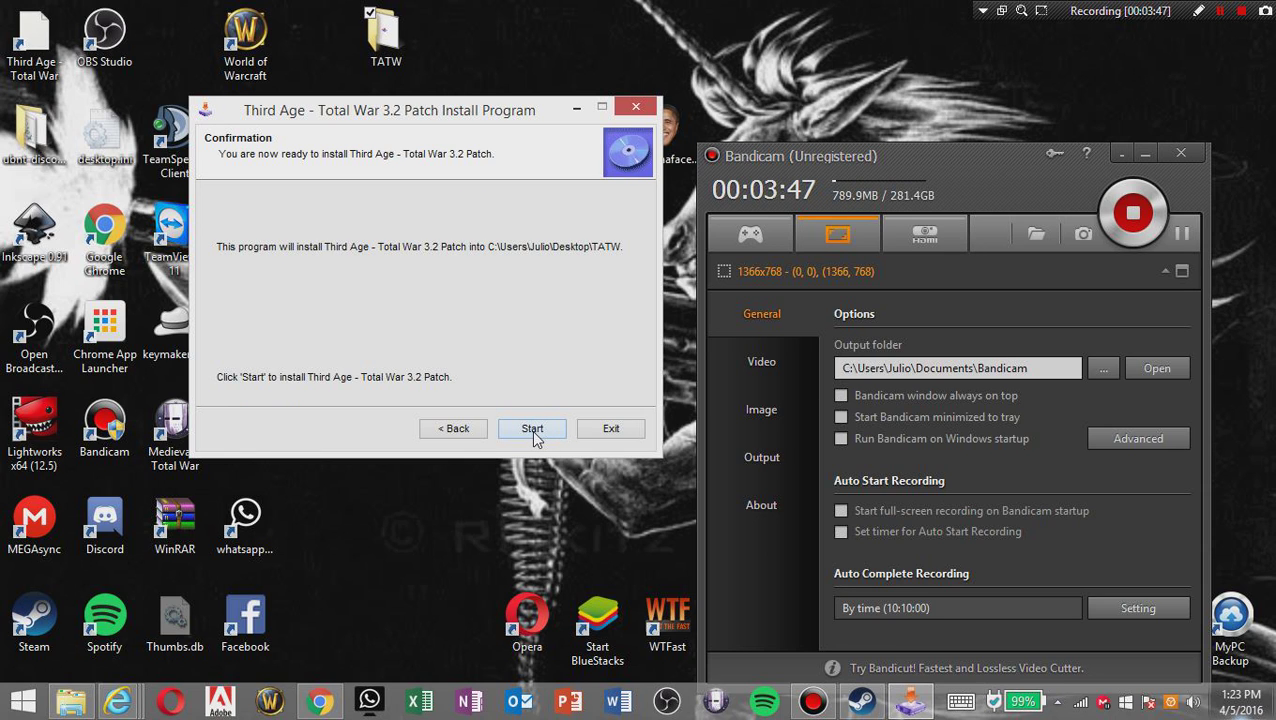
{"action": "left_click", "coordinate": [531, 430]}
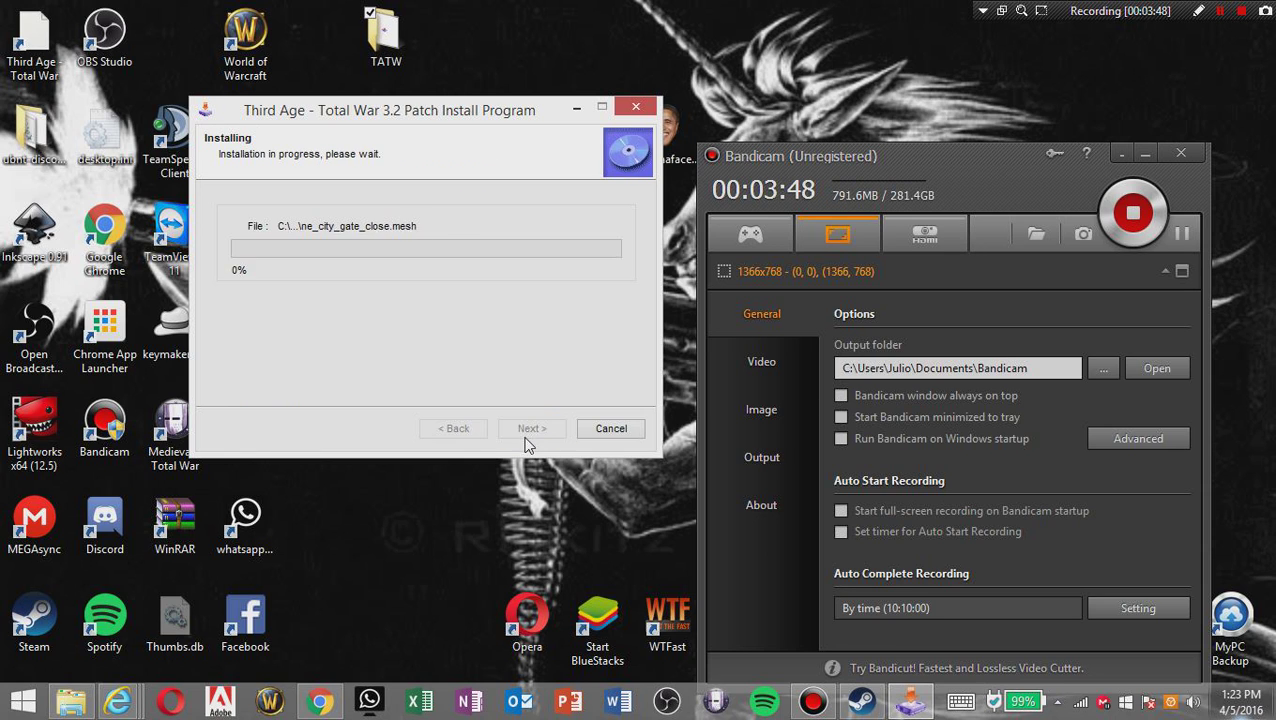
{"action": "left_click", "coordinate": [606, 432]}
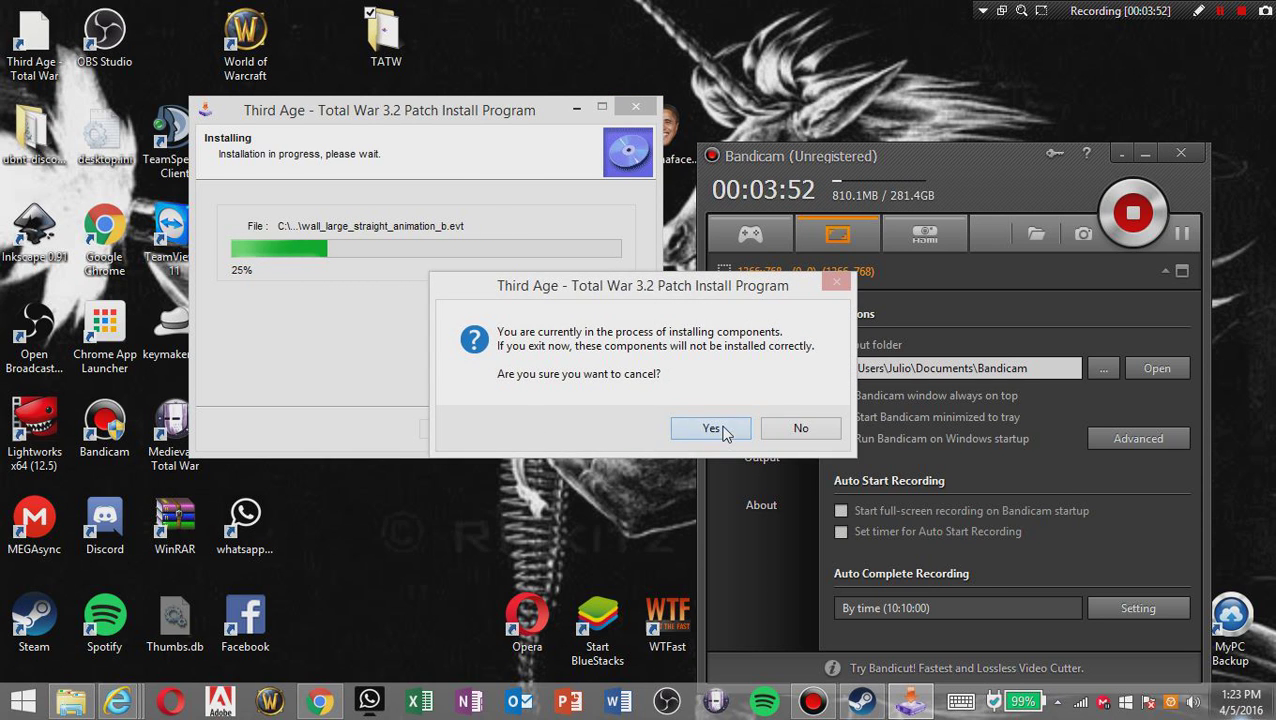
{"action": "left_click", "coordinate": [711, 429]}
{"action": "left_click", "coordinate": [800, 416]}
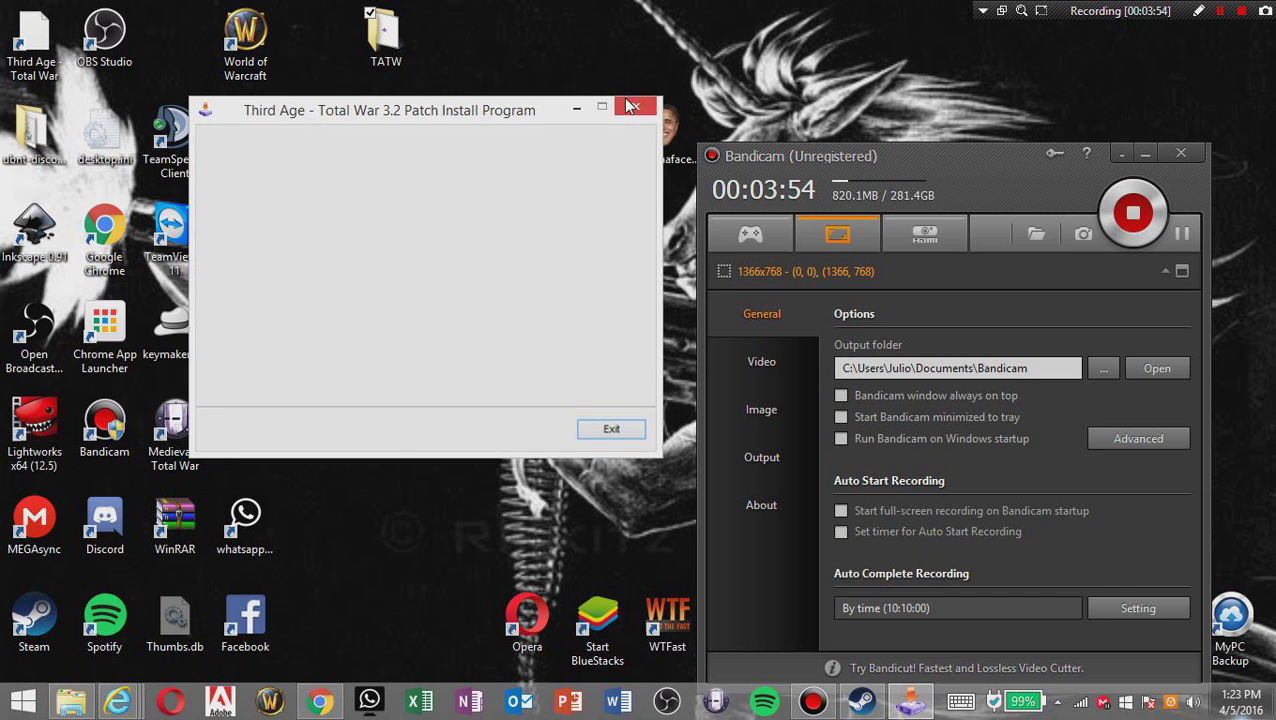
{"action": "left_click", "coordinate": [601, 427]}
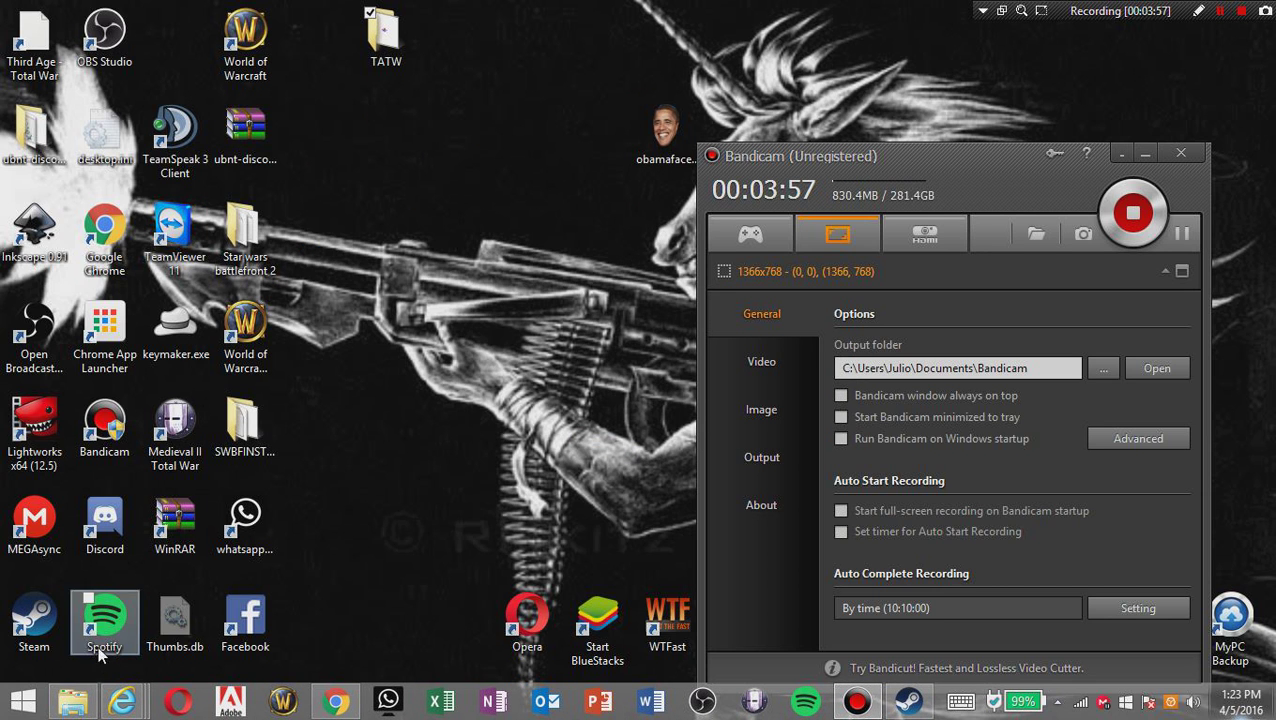
Maximize File Explorer and open C: > Program Files (x86).
{"action": "left_click", "coordinate": [72, 704]}
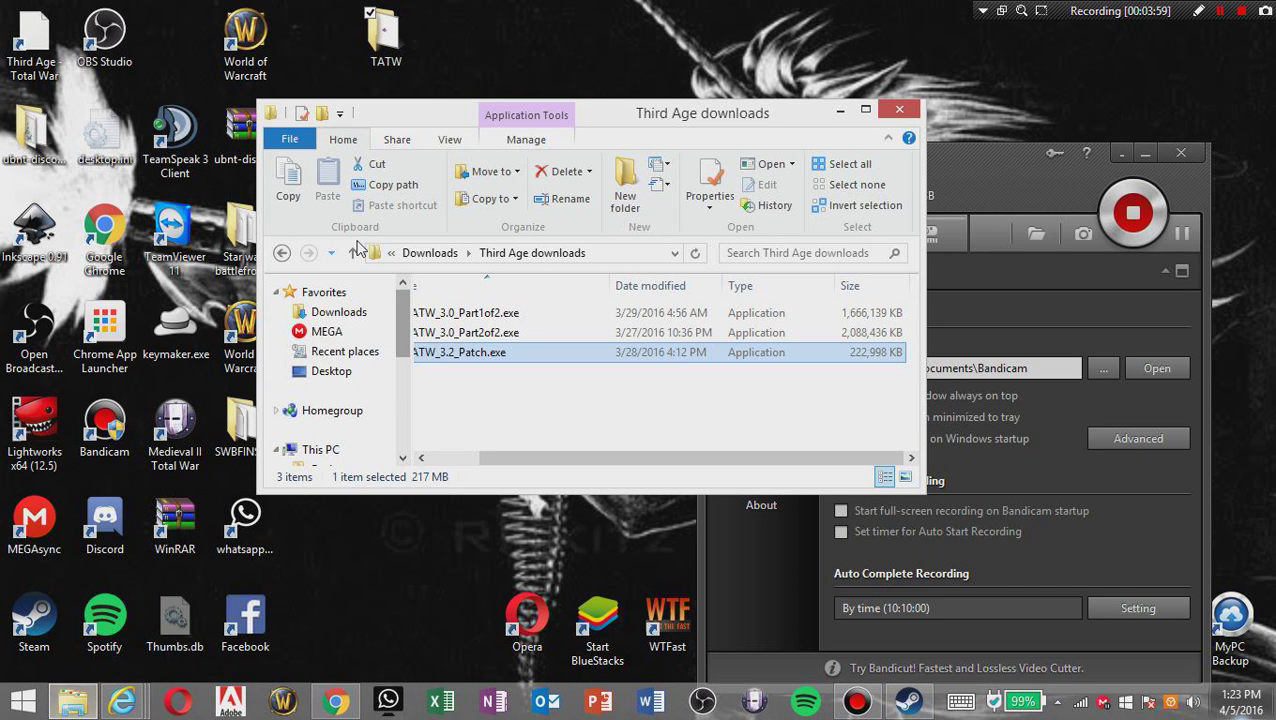
{"action": "left_click", "coordinate": [283, 253]}
{"action": "scroll", "coordinate": [400, 380], "scroll_direction": "down", "scroll_amount": 3}
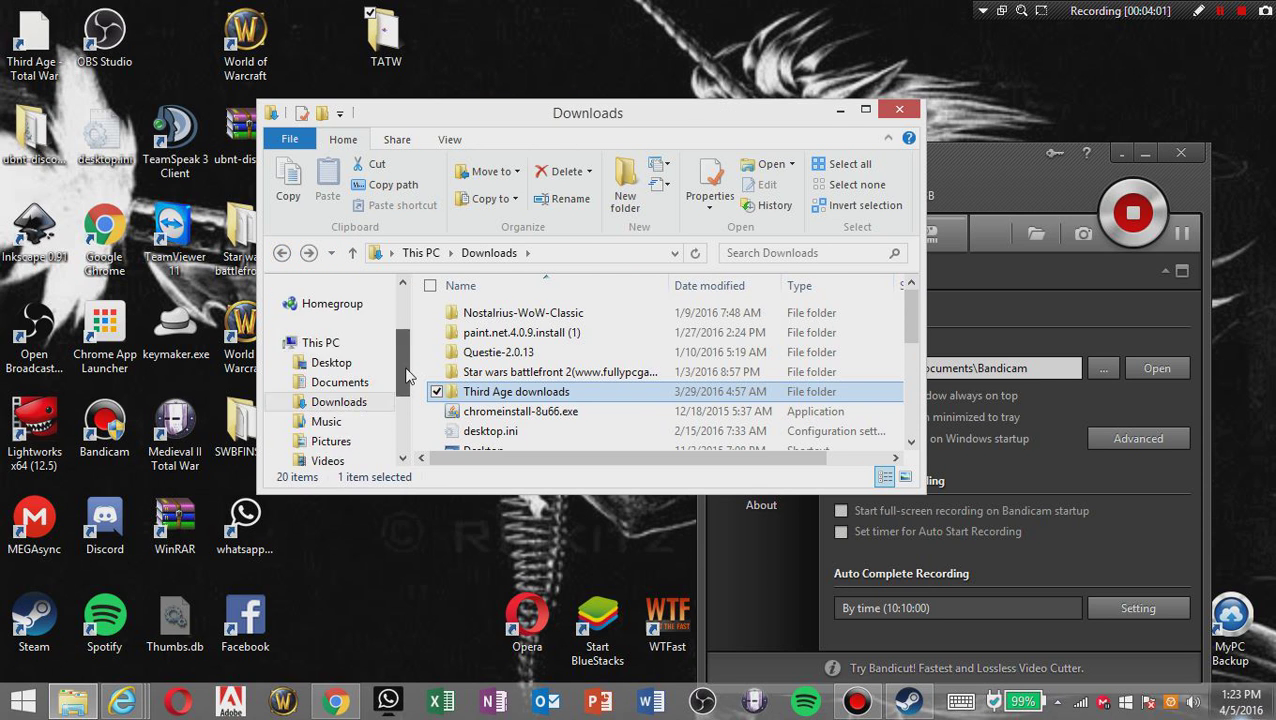
{"action": "scroll", "coordinate": [400, 385], "scroll_direction": "up", "scroll_amount": 1}
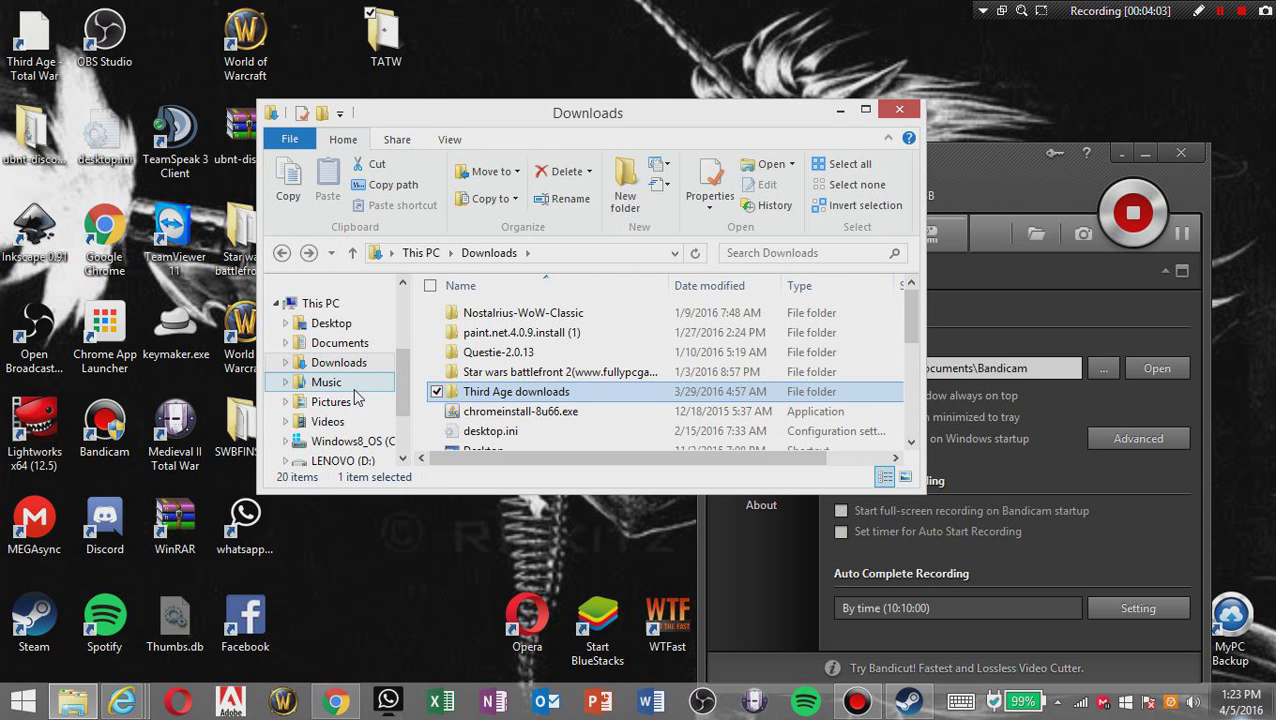
{"action": "left_click", "coordinate": [865, 109]}
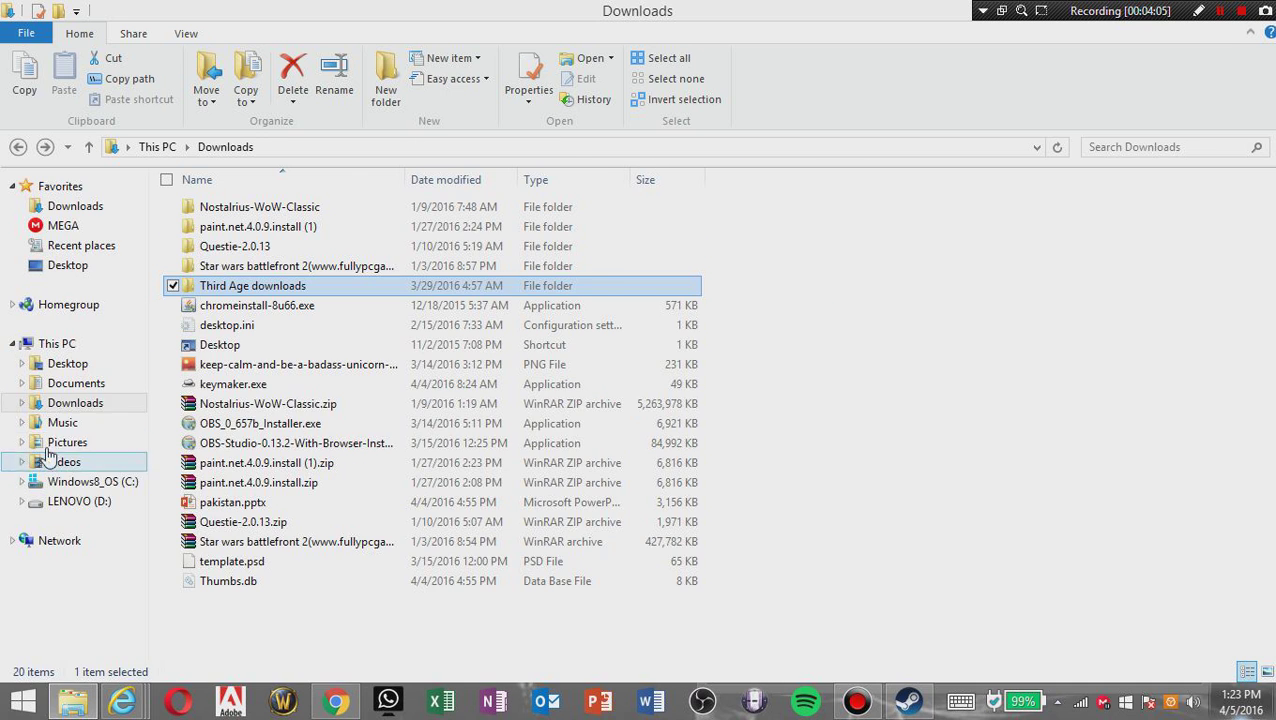
{"action": "left_click", "coordinate": [82, 482]}
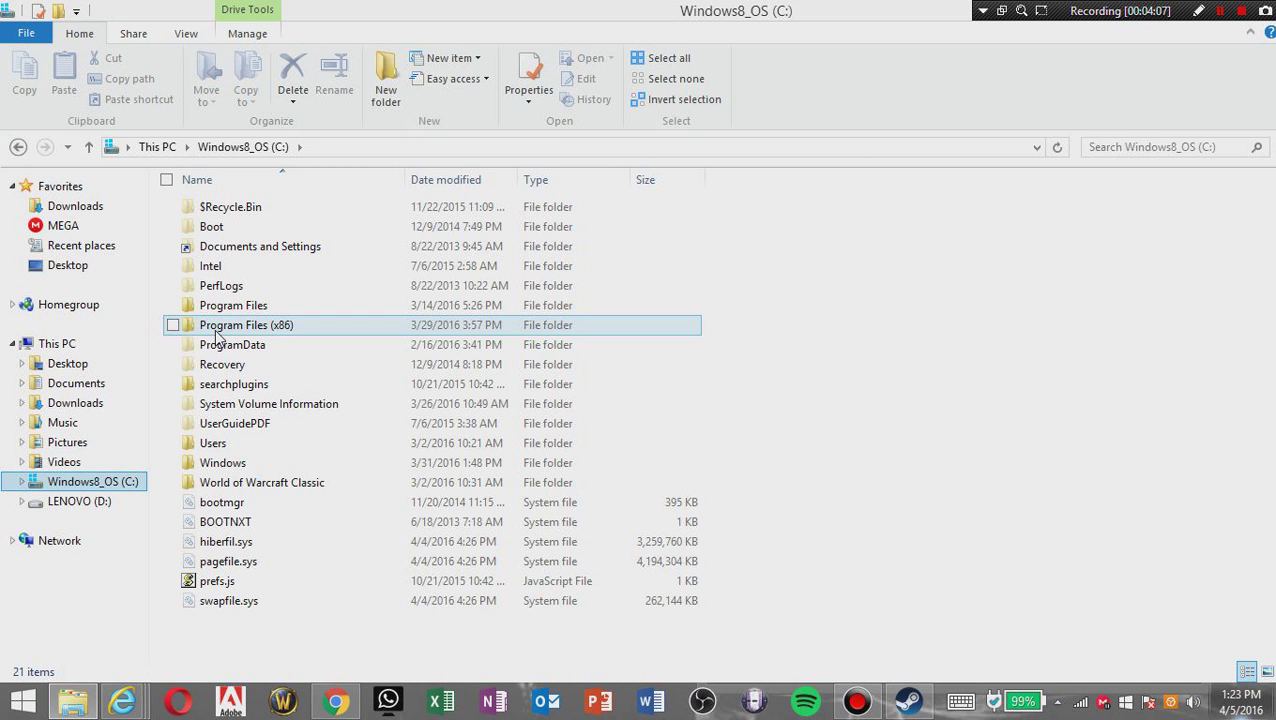
{"action": "left_click", "coordinate": [214, 329]}
{"action": "double_click", "coordinate": [214, 330]}
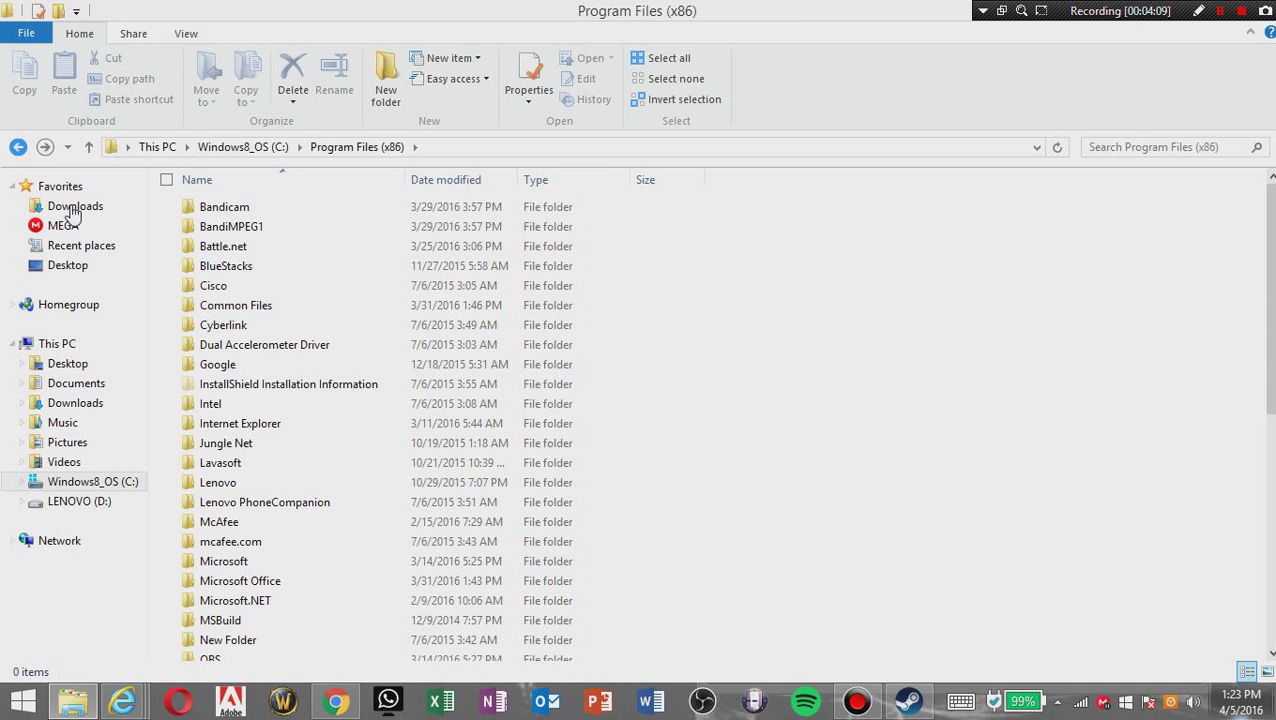
{"action": "key", "text": "BackSpace"}
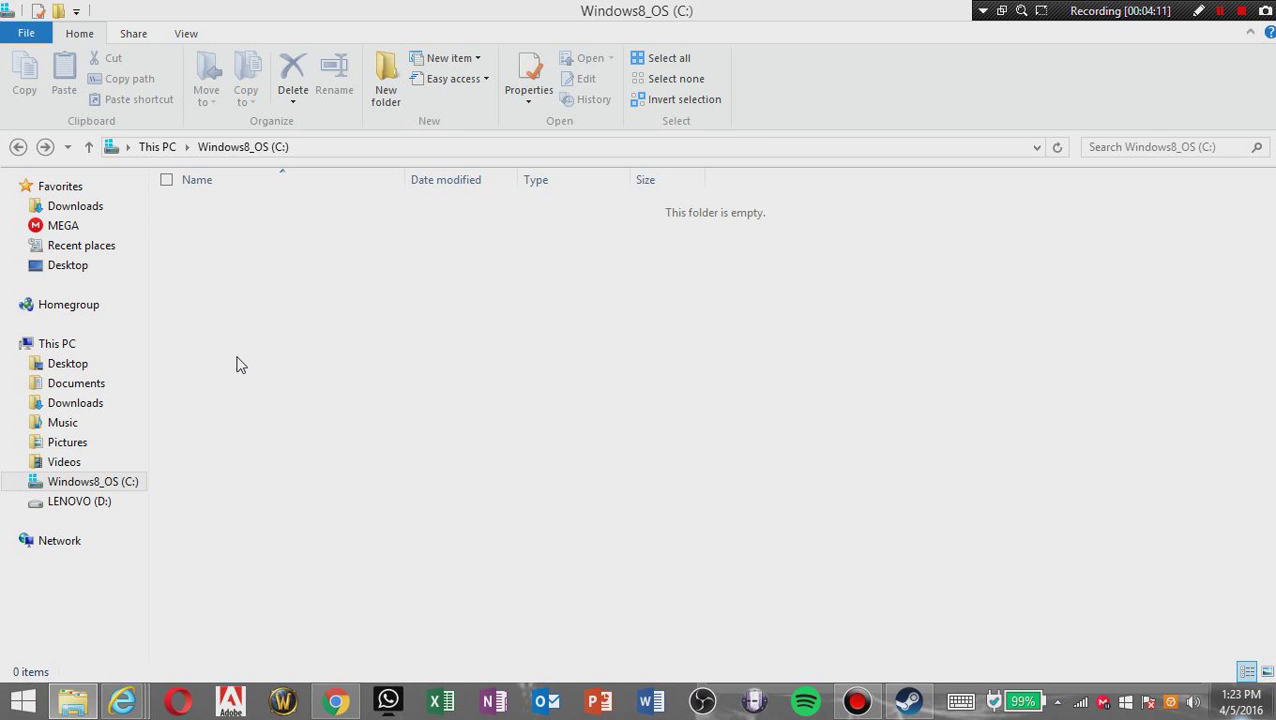
{"action": "double_click", "coordinate": [245, 327]}
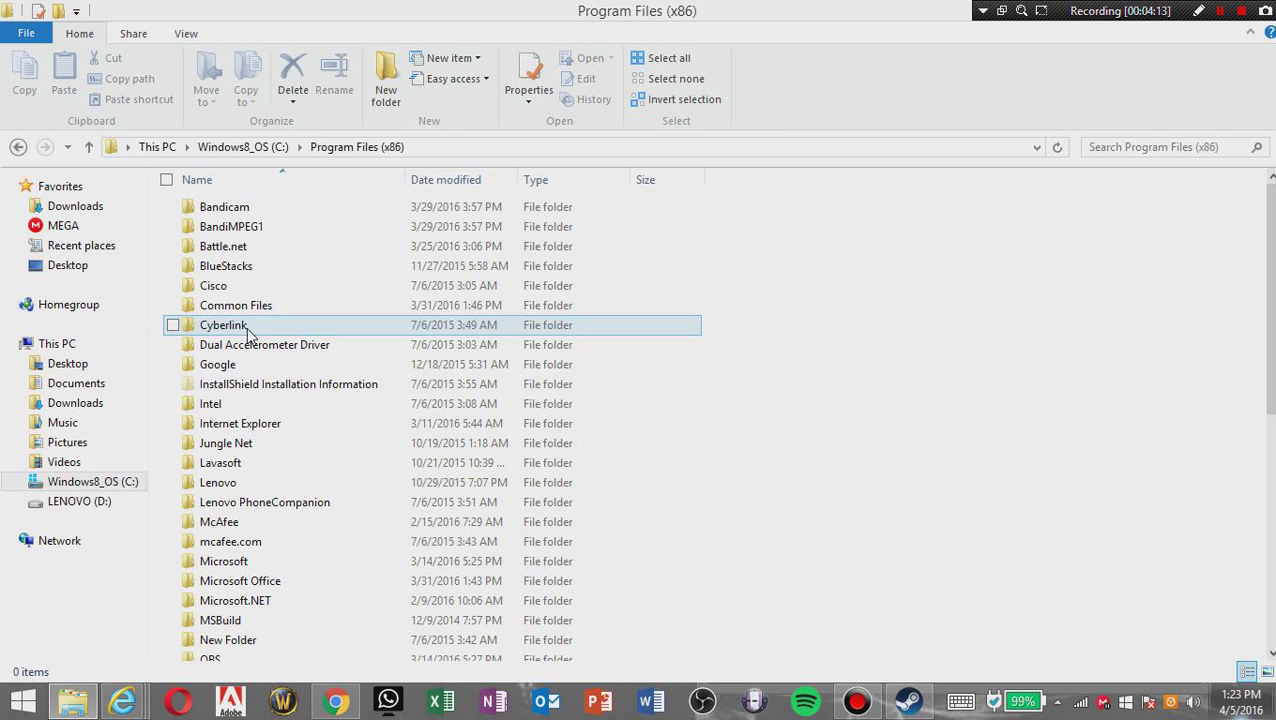
Go through Steam > steamapps > common > Medieval II Total War into the mods folder.
{"action": "scroll", "coordinate": [310, 378], "scroll_direction": "down", "scroll_amount": 4}
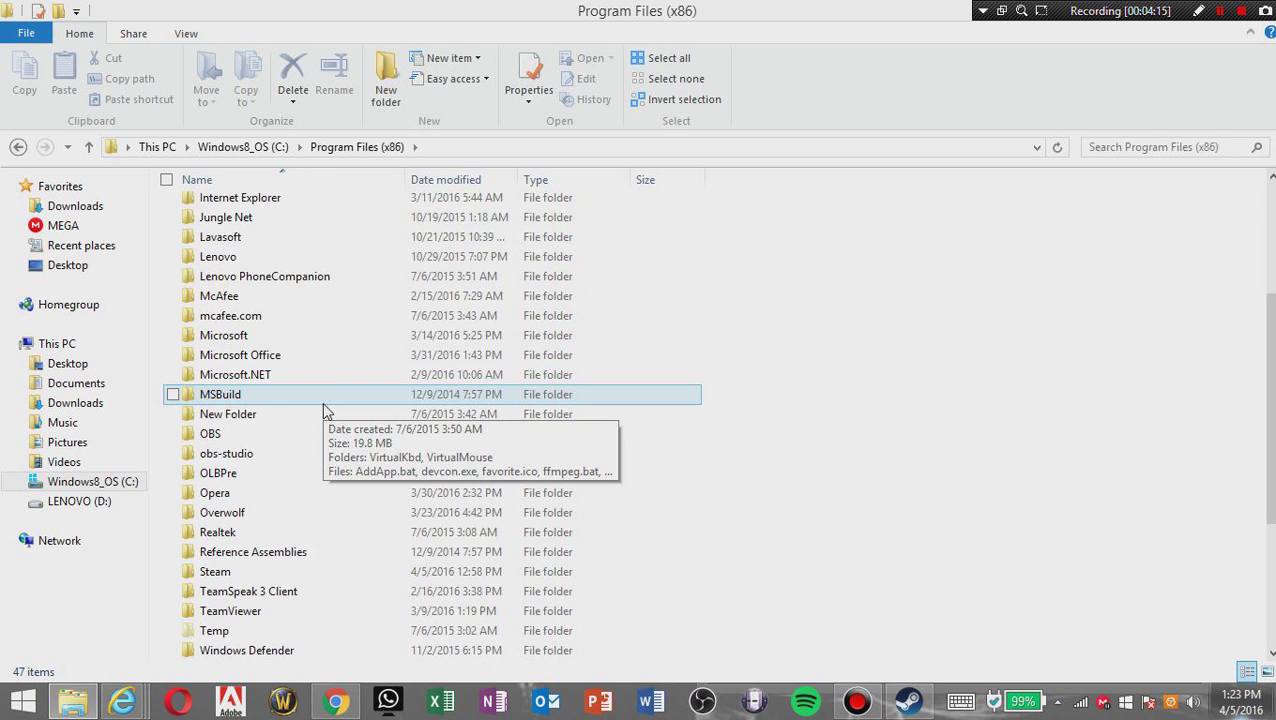
{"action": "double_click", "coordinate": [240, 571]}
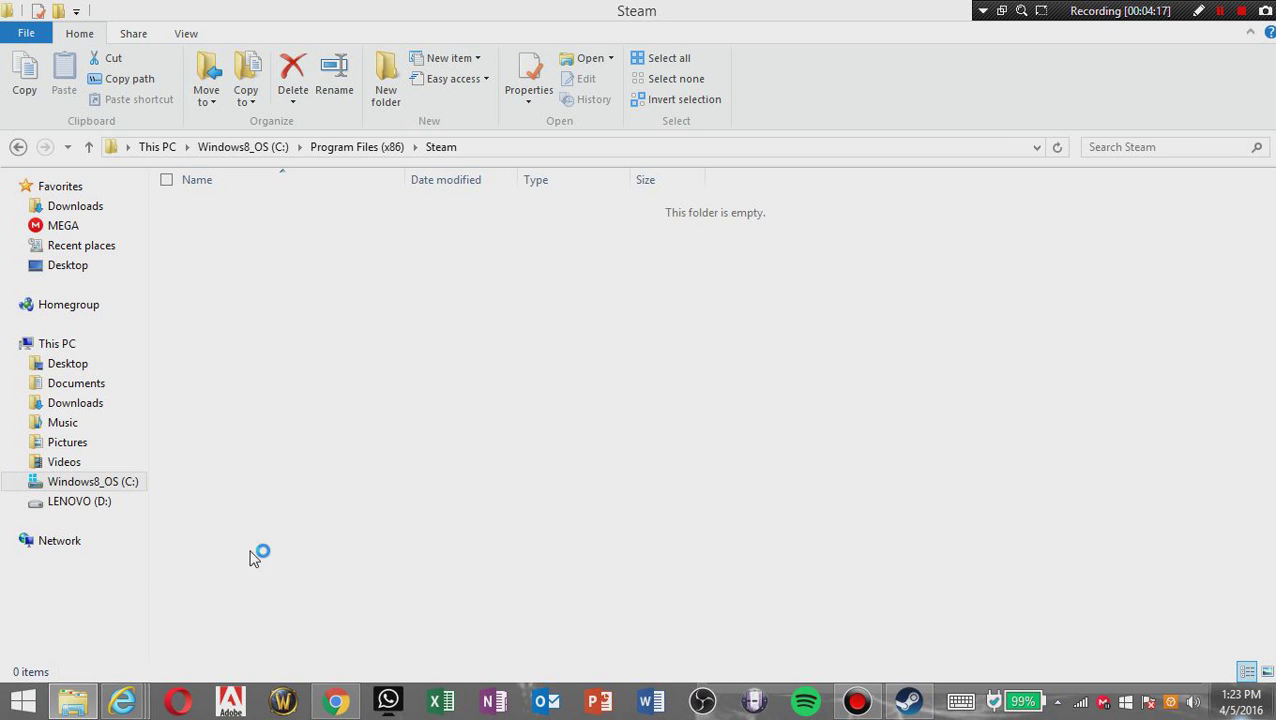
{"action": "scroll", "coordinate": [336, 464], "scroll_direction": "down", "scroll_amount": 2}
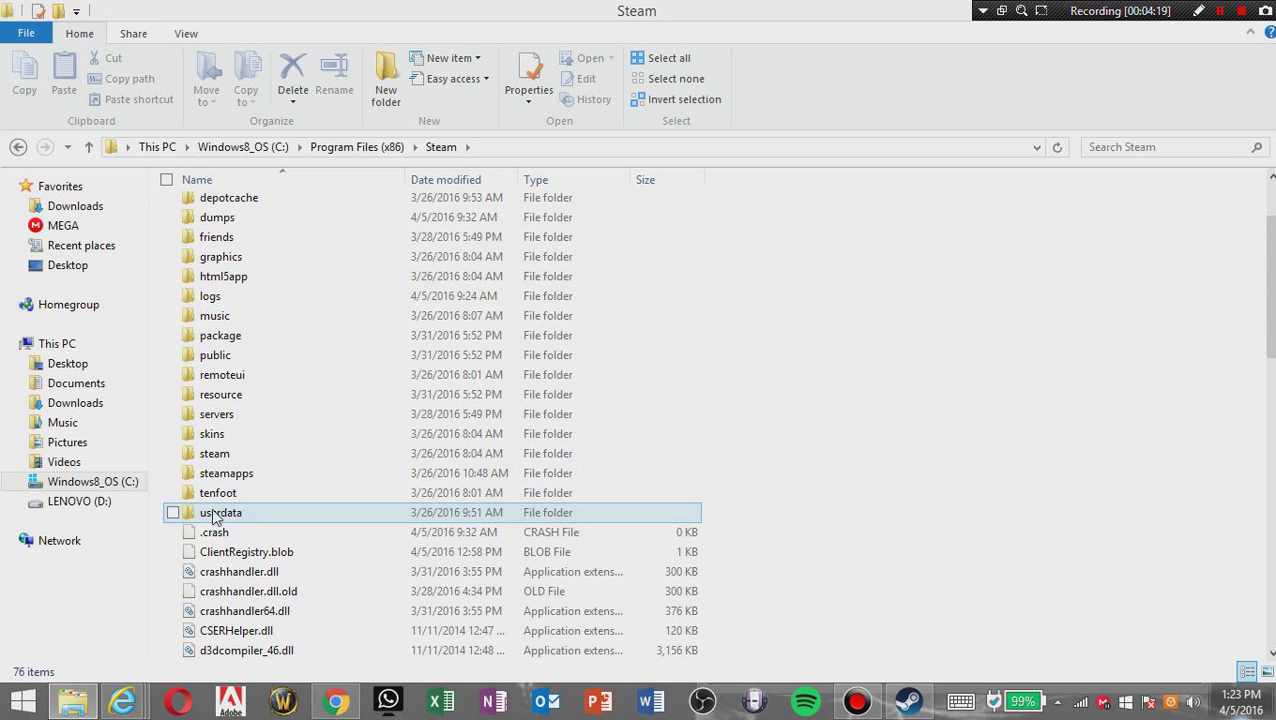
{"action": "double_click", "coordinate": [228, 477]}
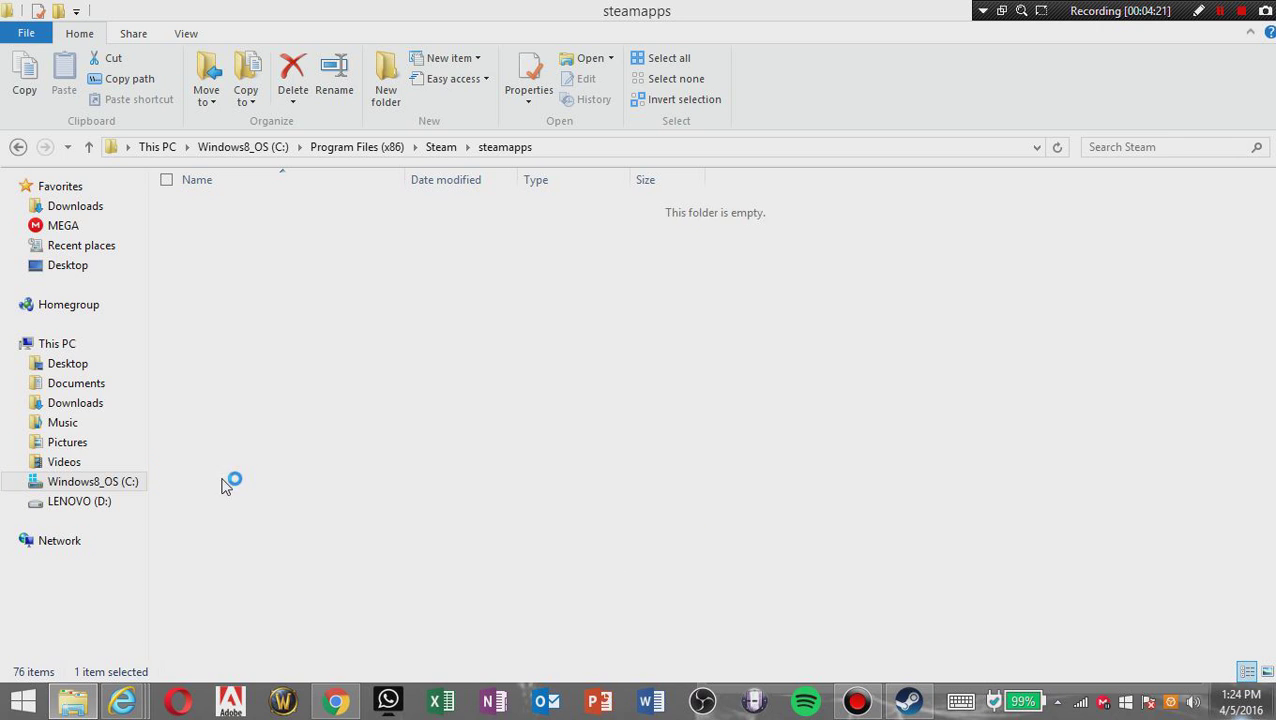
{"action": "left_click", "coordinate": [248, 210]}
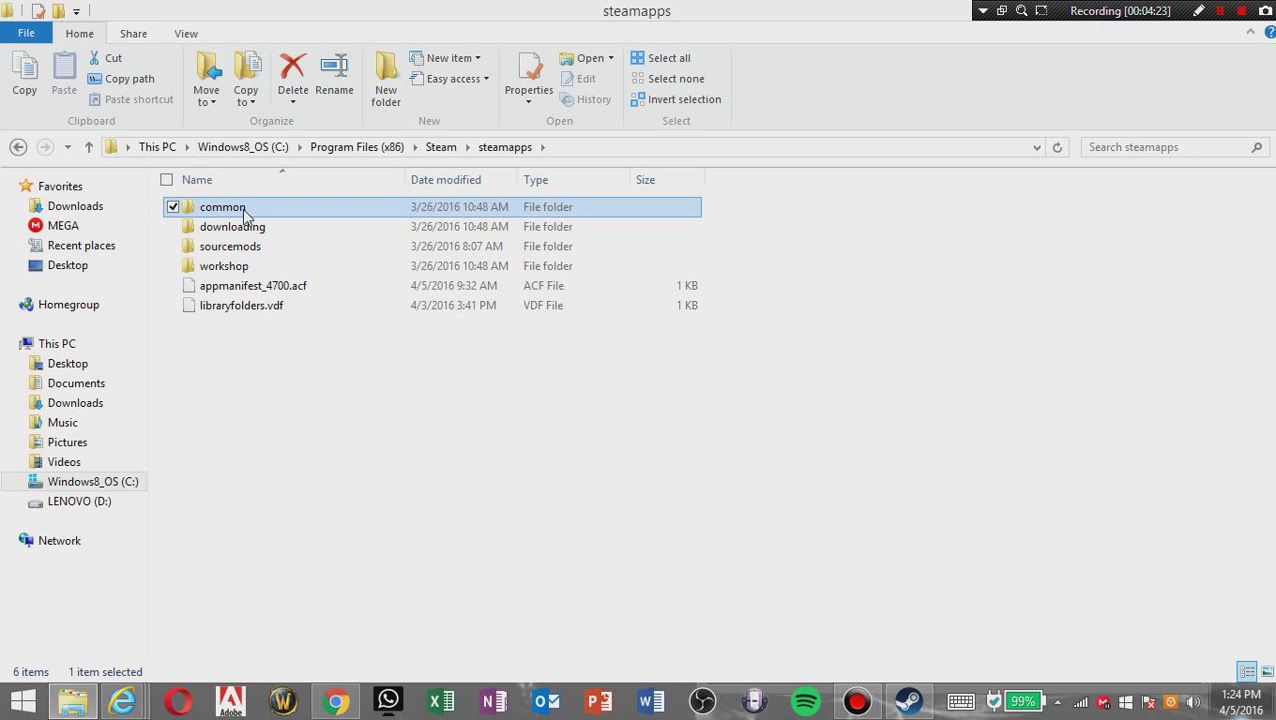
{"action": "double_click", "coordinate": [250, 212]}
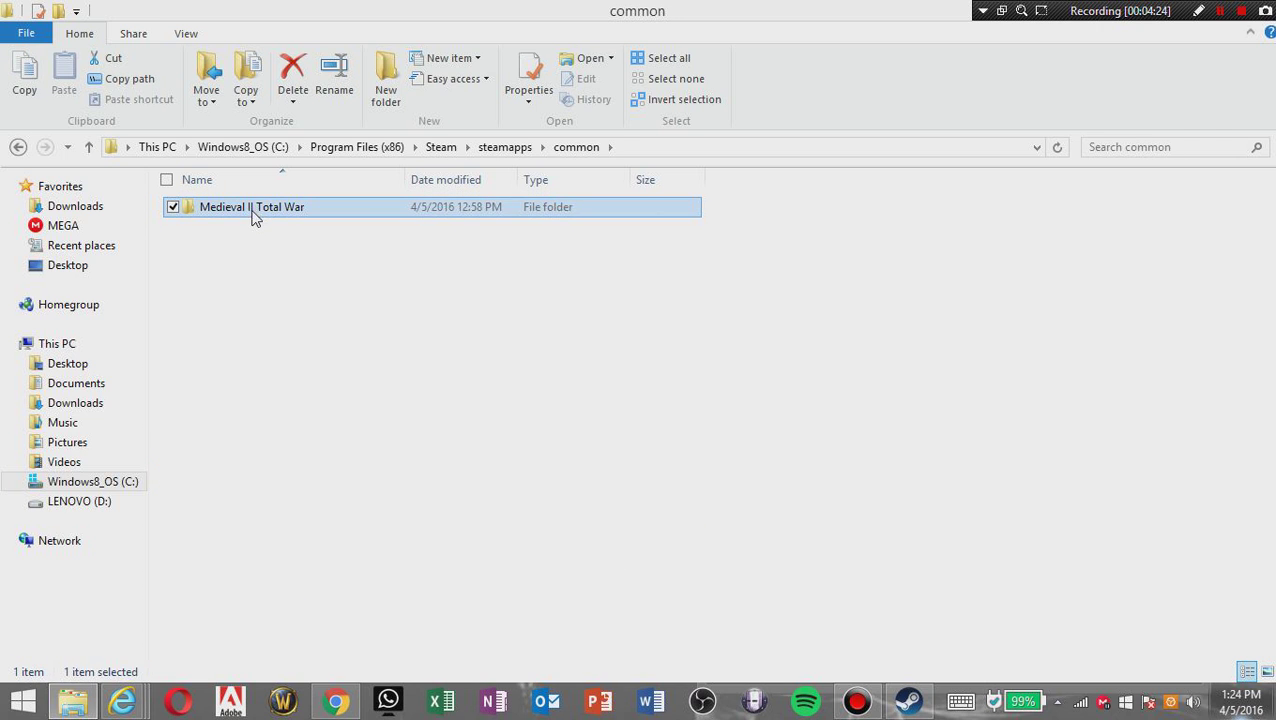
{"action": "double_click", "coordinate": [254, 218]}
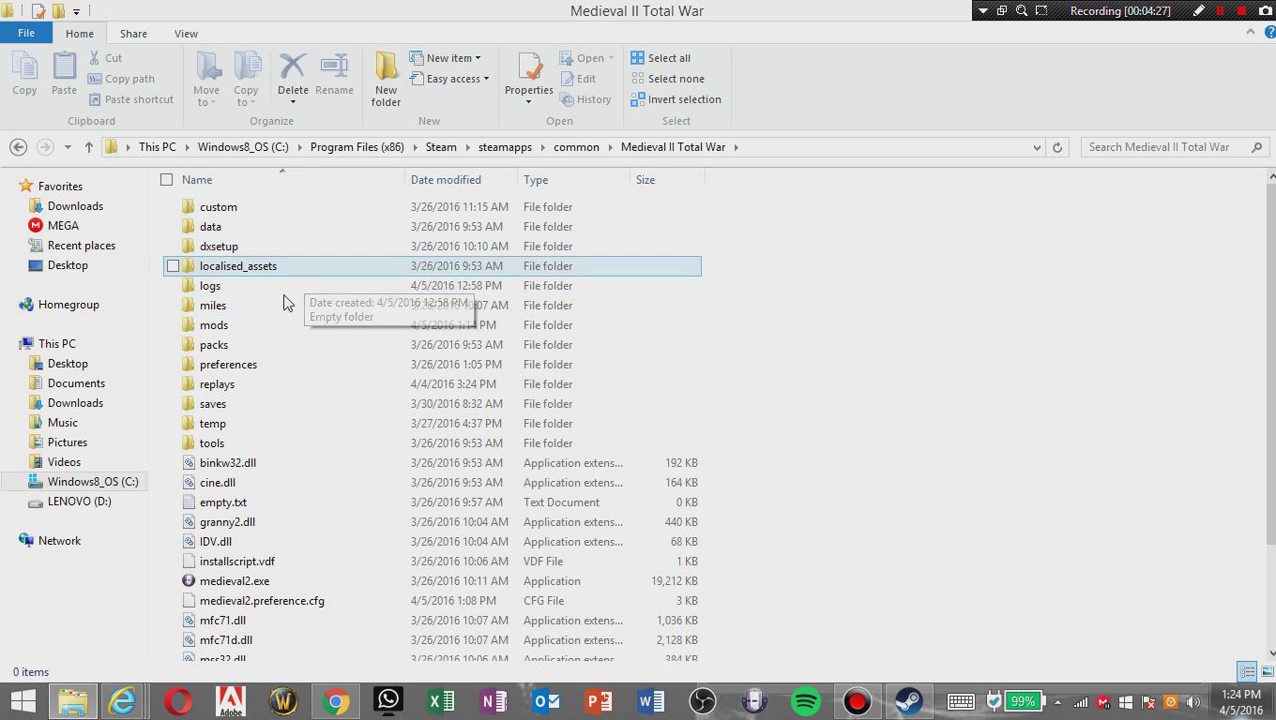
{"action": "double_click", "coordinate": [242, 324]}
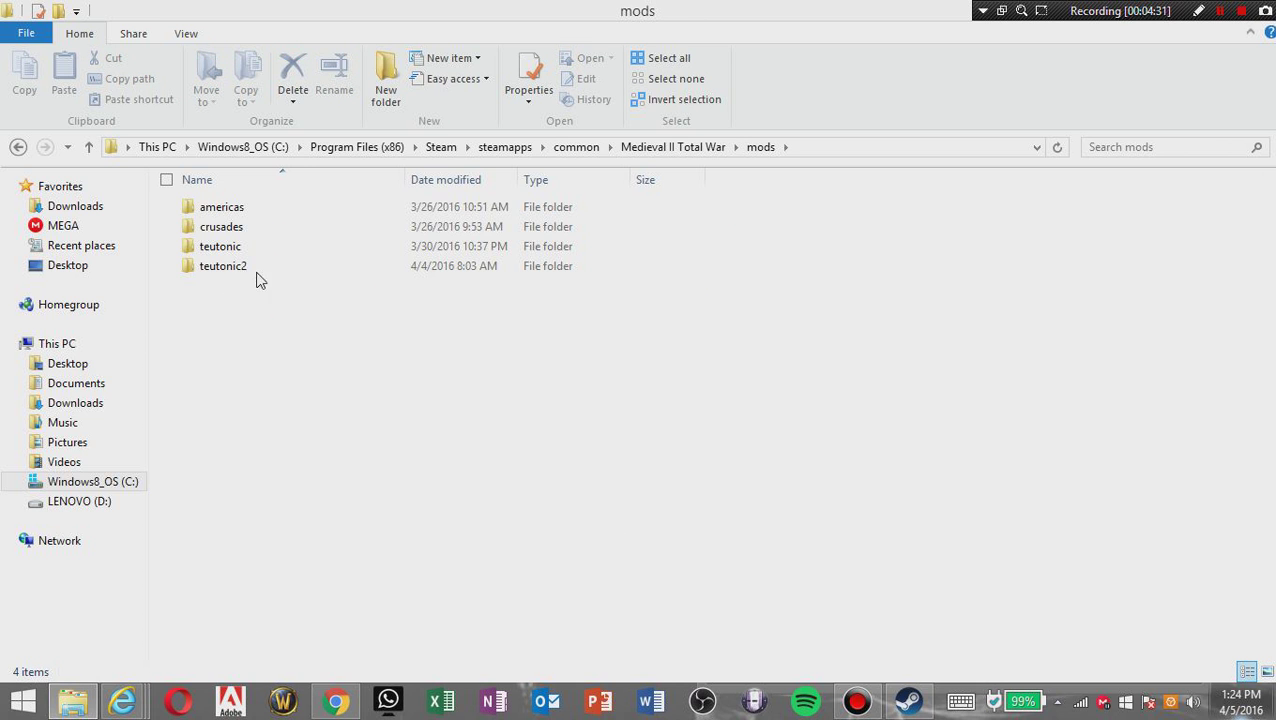
Rename the teutonic mod folder to Third_age_3.
{"action": "left_click", "coordinate": [255, 248]}
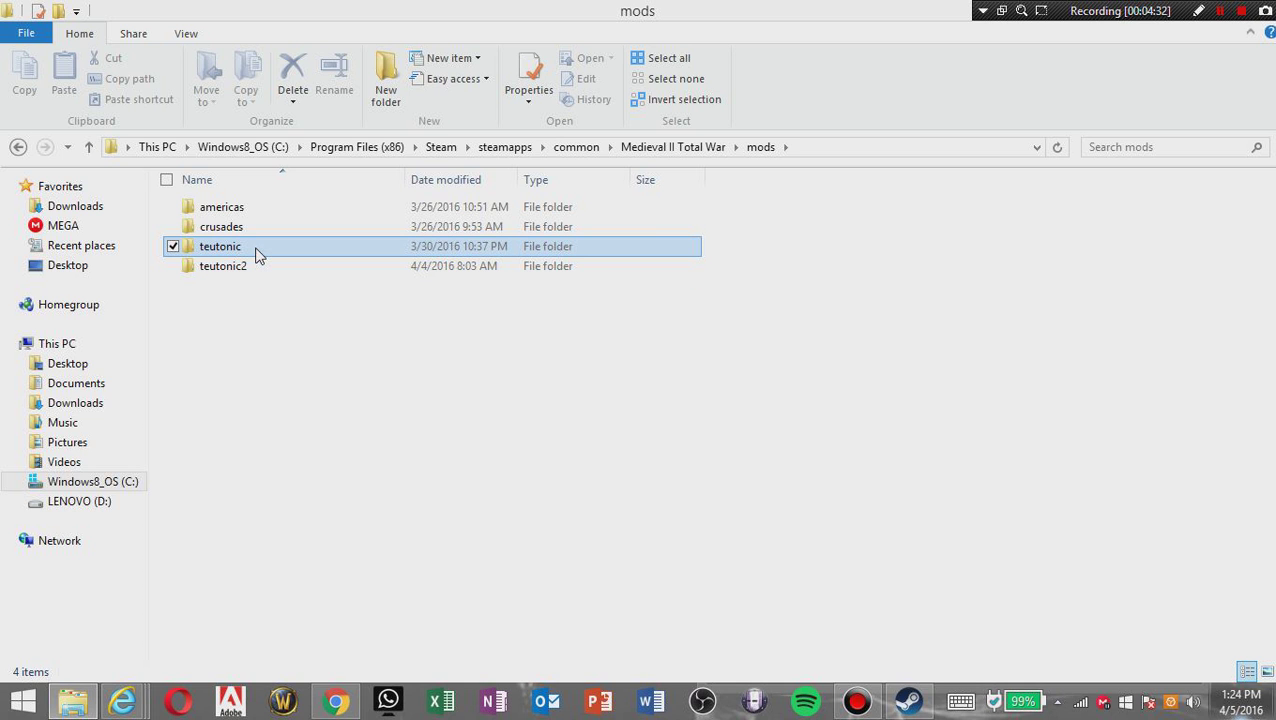
{"action": "right_click", "coordinate": [255, 248]}
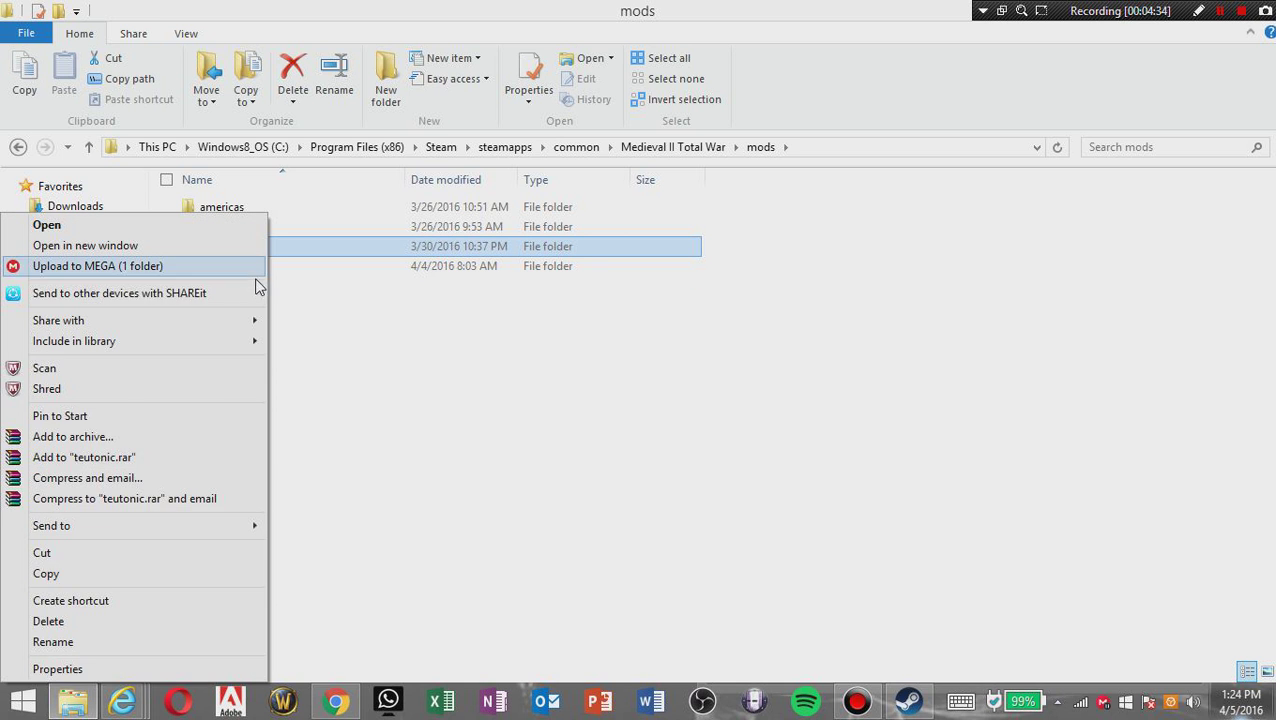
{"action": "left_click", "coordinate": [150, 641]}
{"action": "key", "text": "BackSpace"}
{"action": "key", "text": "Caps_Lock"}
{"action": "type", "text": "T"}
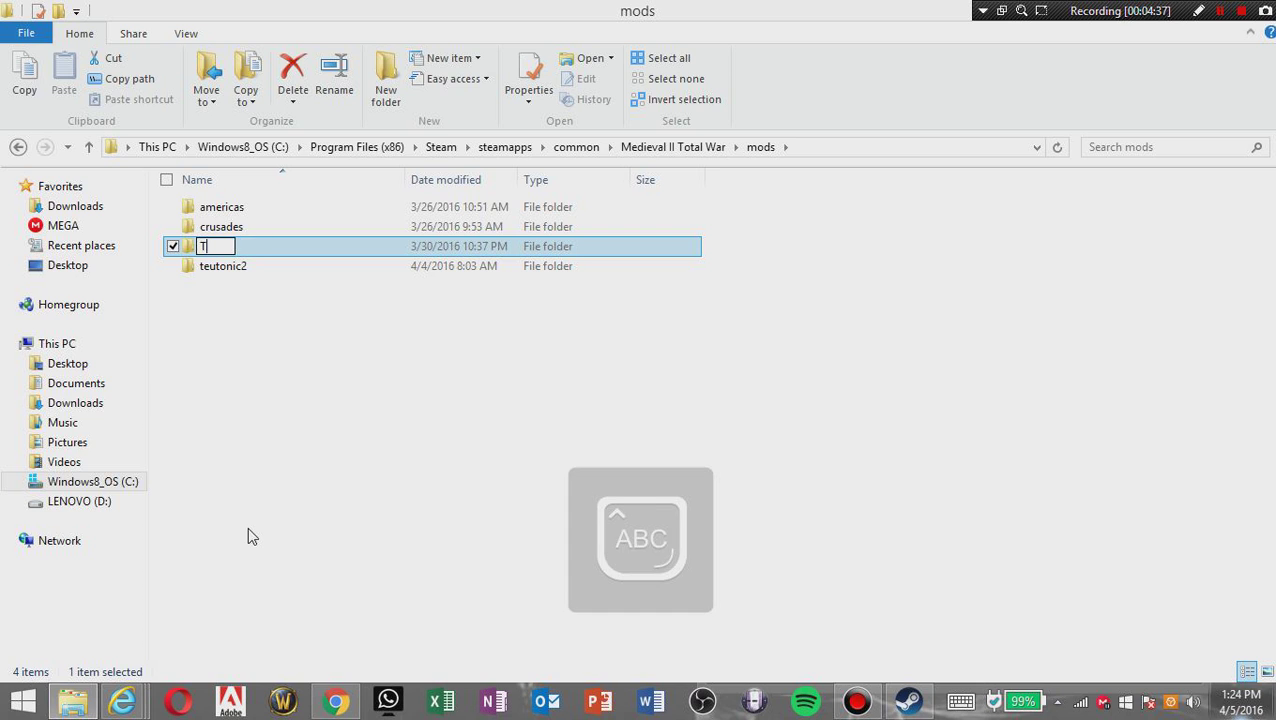
{"action": "type", "text": "hird_age_3"}
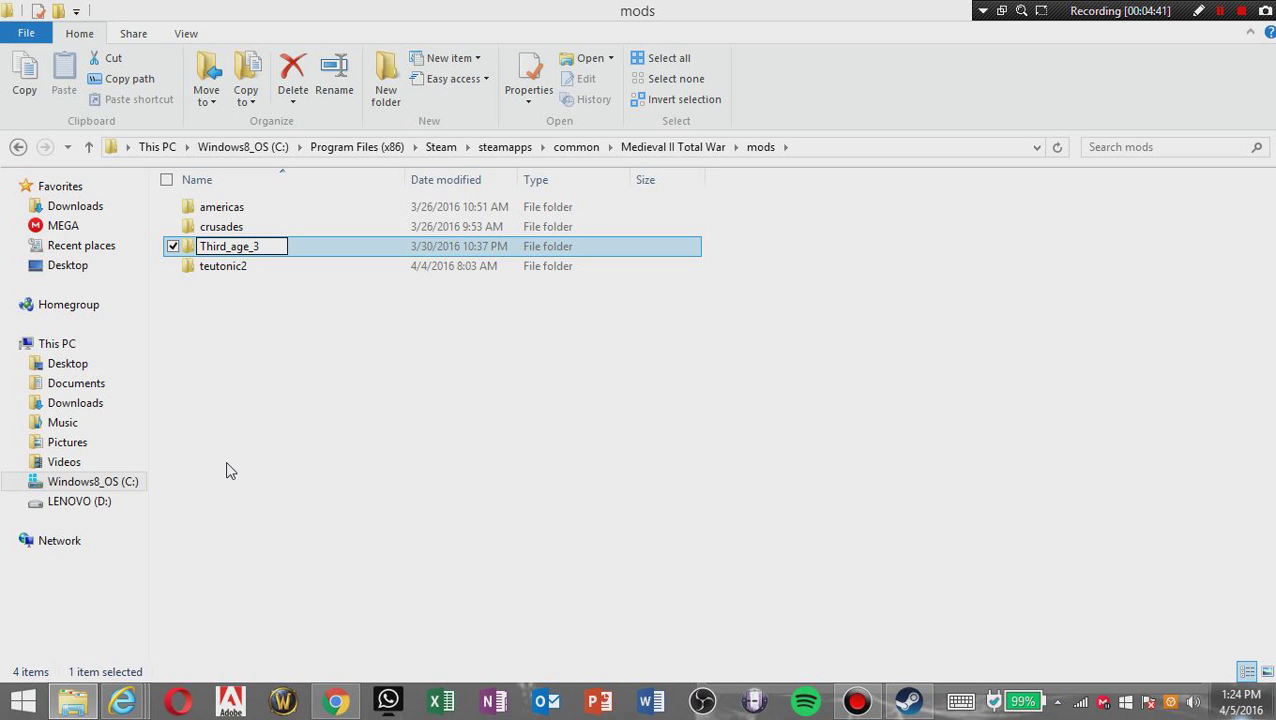
{"action": "key", "text": "Return"}
Rename teutonic2 to teutonic and shrink the Explorer window to show the desktop.
{"action": "left_click", "coordinate": [261, 248]}
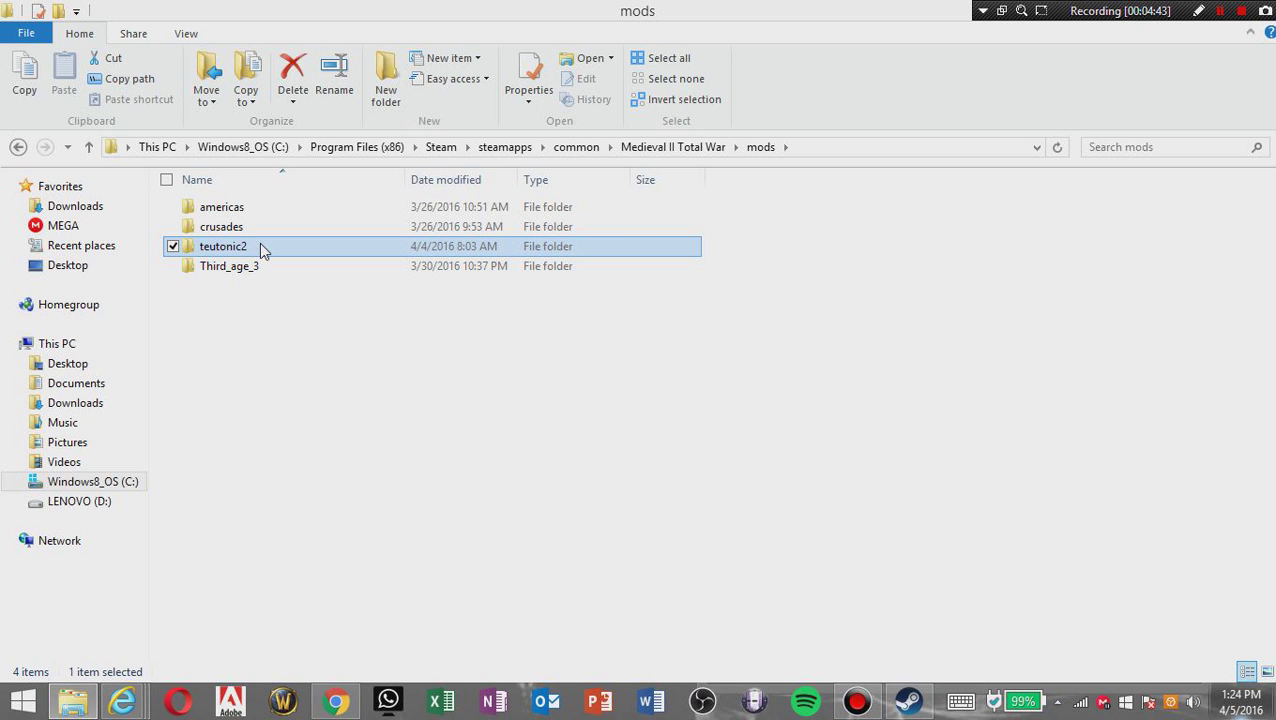
{"action": "right_click", "coordinate": [262, 248]}
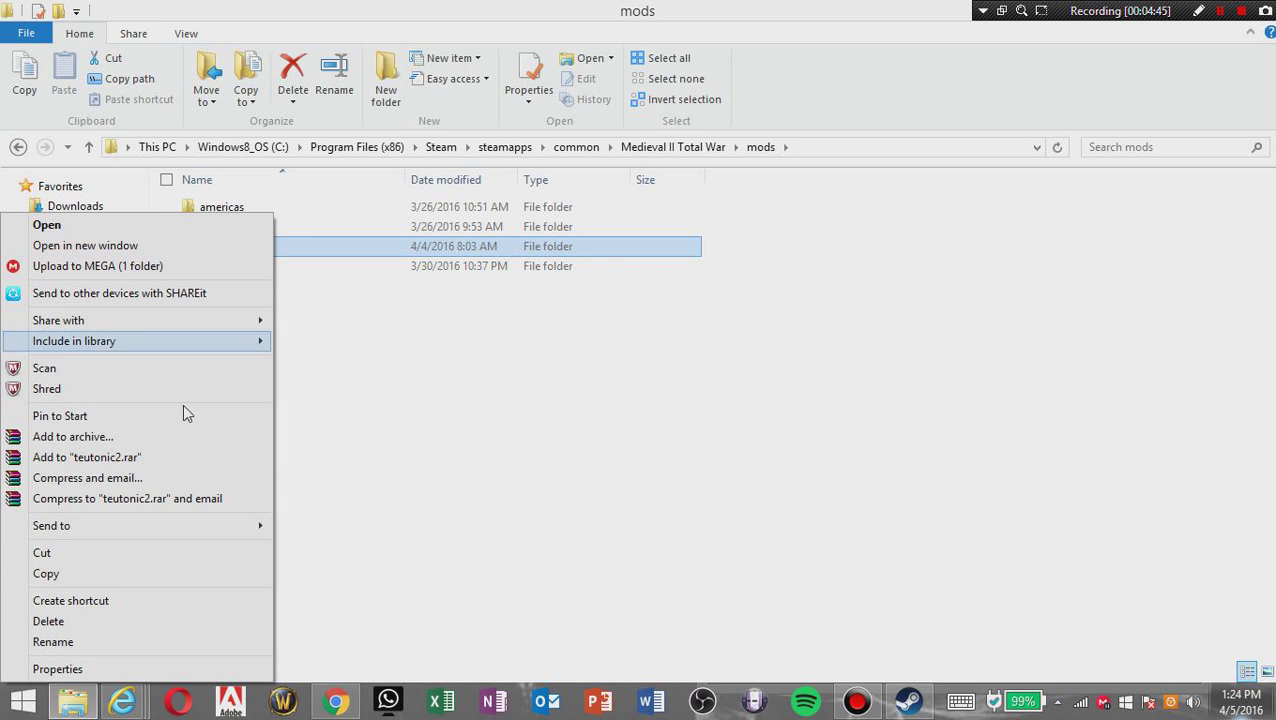
{"action": "left_click", "coordinate": [118, 645]}
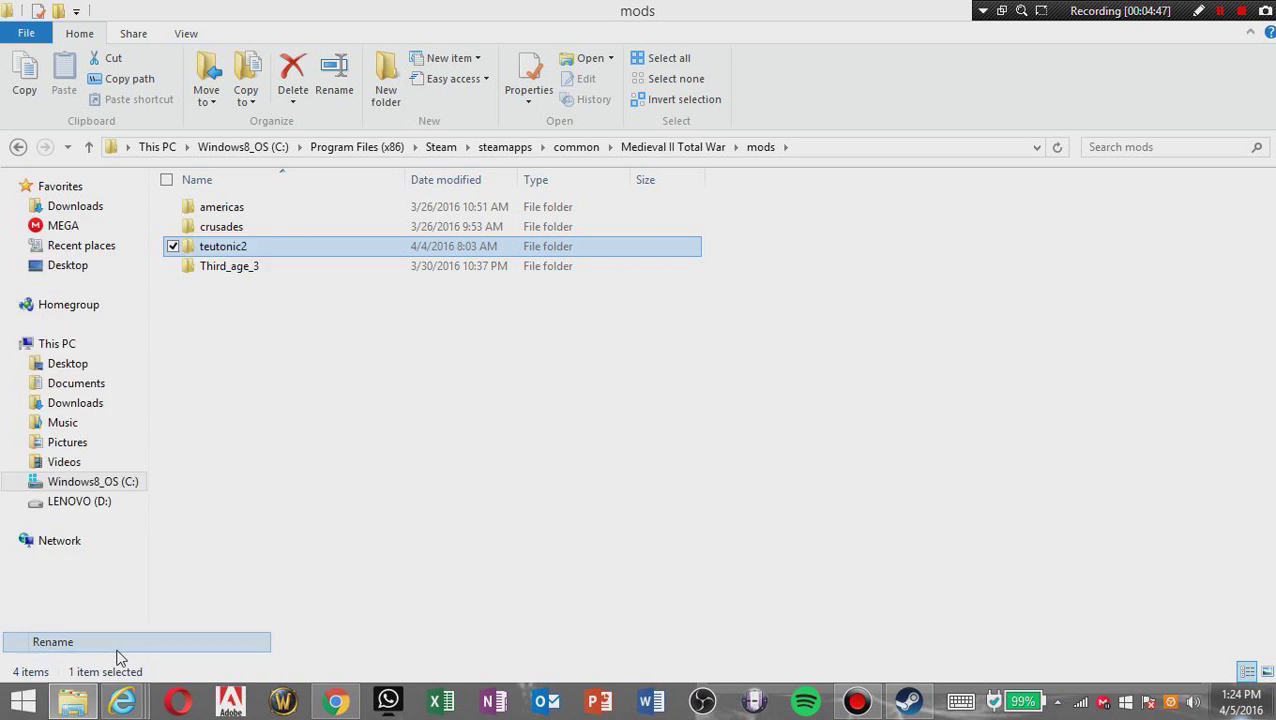
{"action": "key", "text": "BackSpace"}
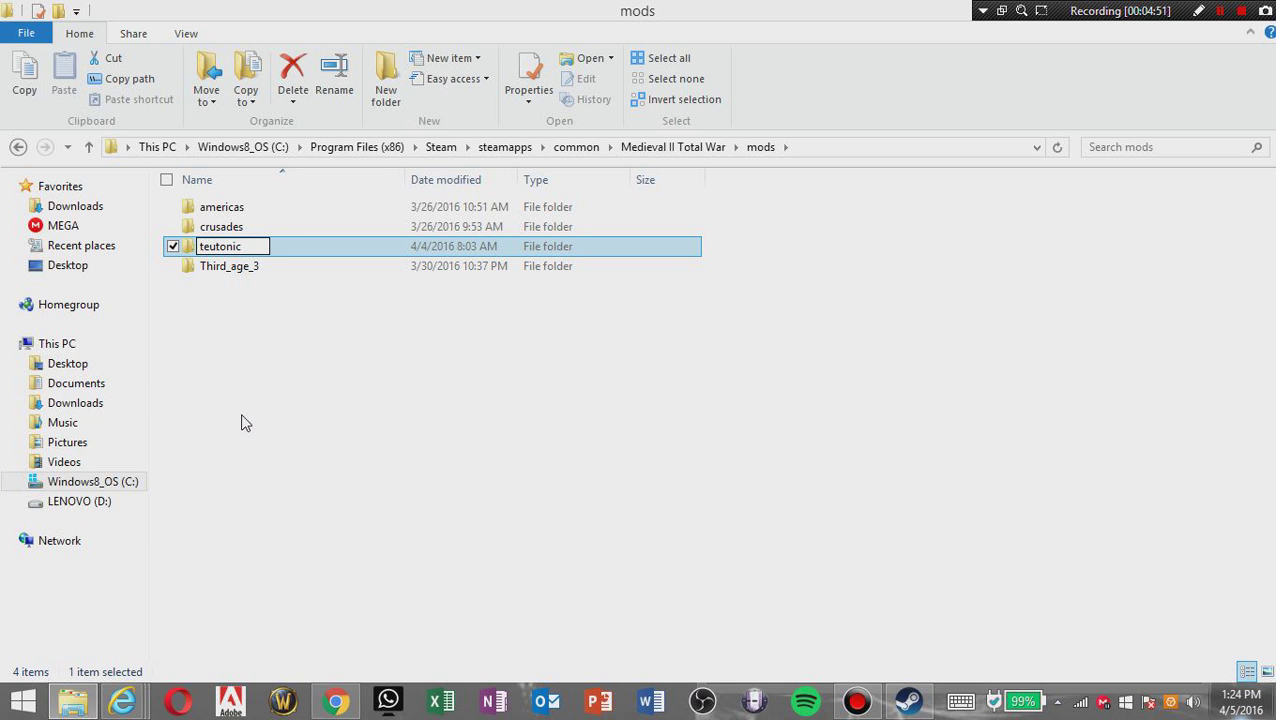
{"action": "key", "text": "Return"}
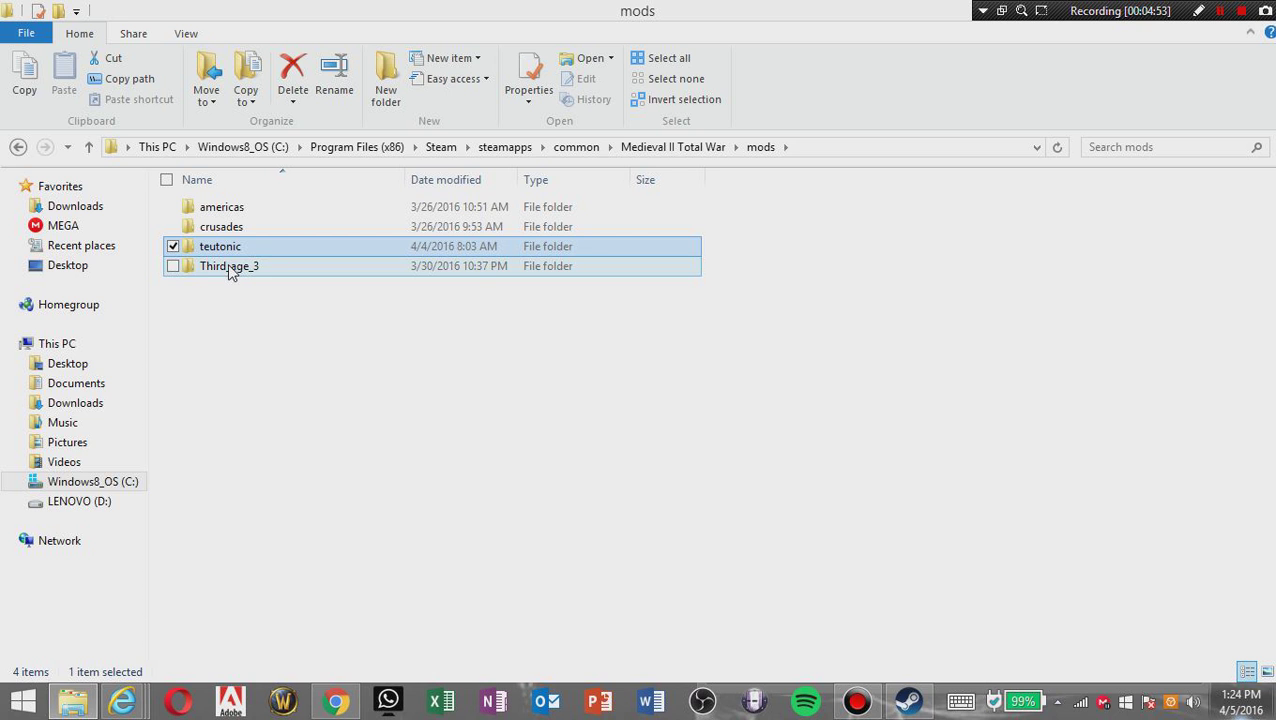
{"action": "mouse_move", "coordinate": [231, 269]}
{"action": "left_mouse_down"}
{"action": "mouse_move", "coordinate": [397, 401]}
{"action": "mouse_move", "coordinate": [575, 444]}
{"action": "mouse_move", "coordinate": [240, 266]}
{"action": "left_mouse_up"}
{"action": "left_click_drag", "start_coordinate": [771, 22], "coordinate": [902, 68]}
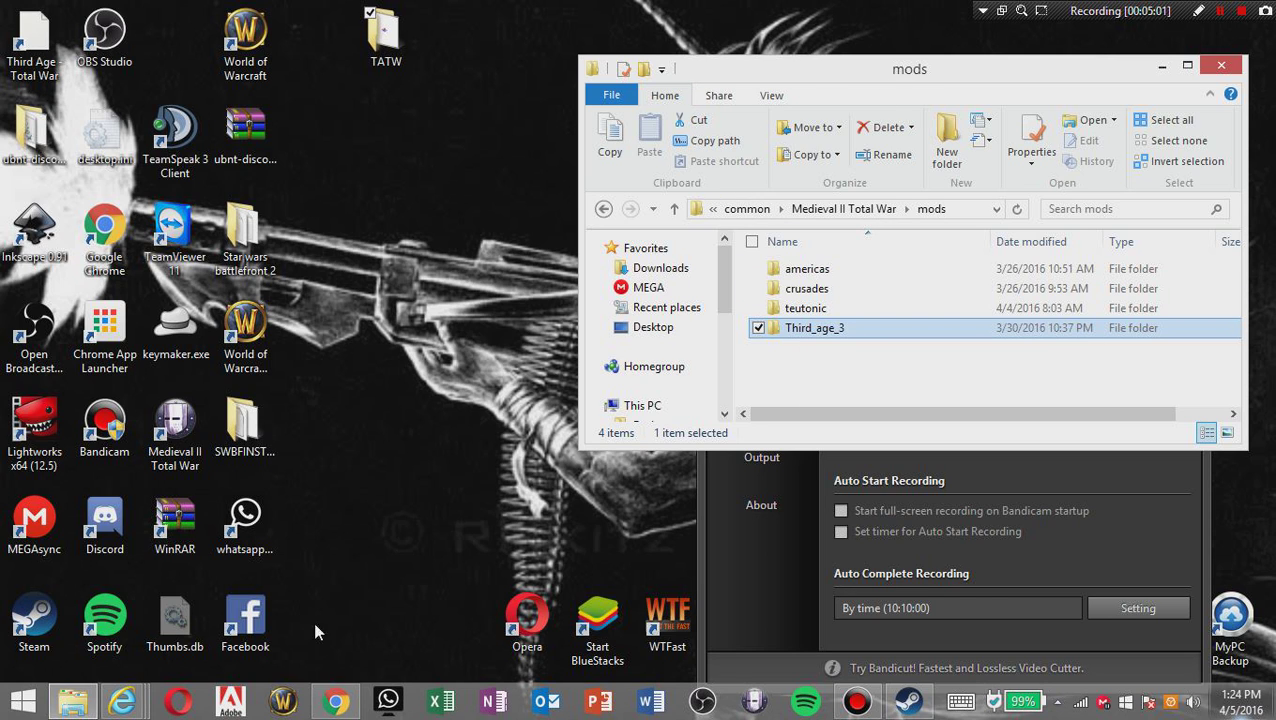
Open the desktop TATW folder and place it beside the Medieval II mods window.
{"action": "double_click", "coordinate": [390, 48]}
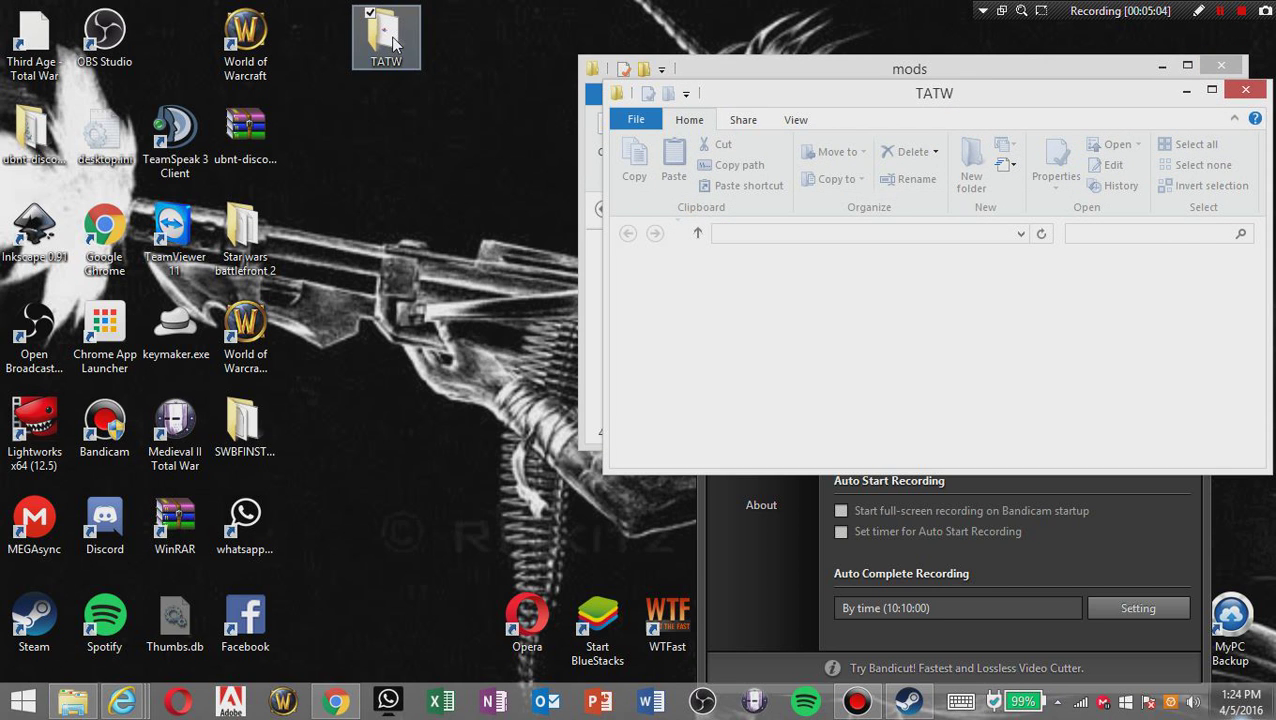
{"action": "left_click_drag", "start_coordinate": [818, 100], "coordinate": [175, 119]}
{"action": "left_click_drag", "start_coordinate": [871, 80], "coordinate": [1025, 95]}
{"action": "left_click_drag", "start_coordinate": [246, 80], "coordinate": [329, 57]}
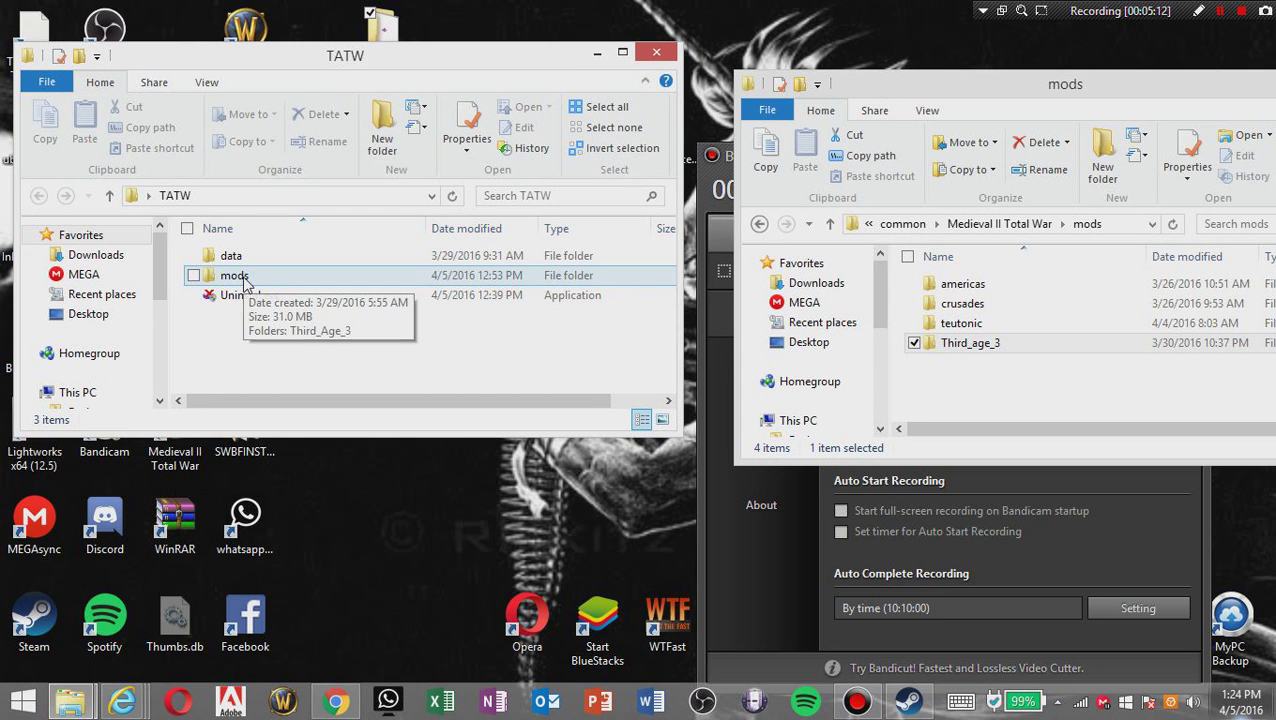
Copy Third_Age_3 from TATW\mods into the Medieval II mods folder.
{"action": "double_click", "coordinate": [244, 277]}
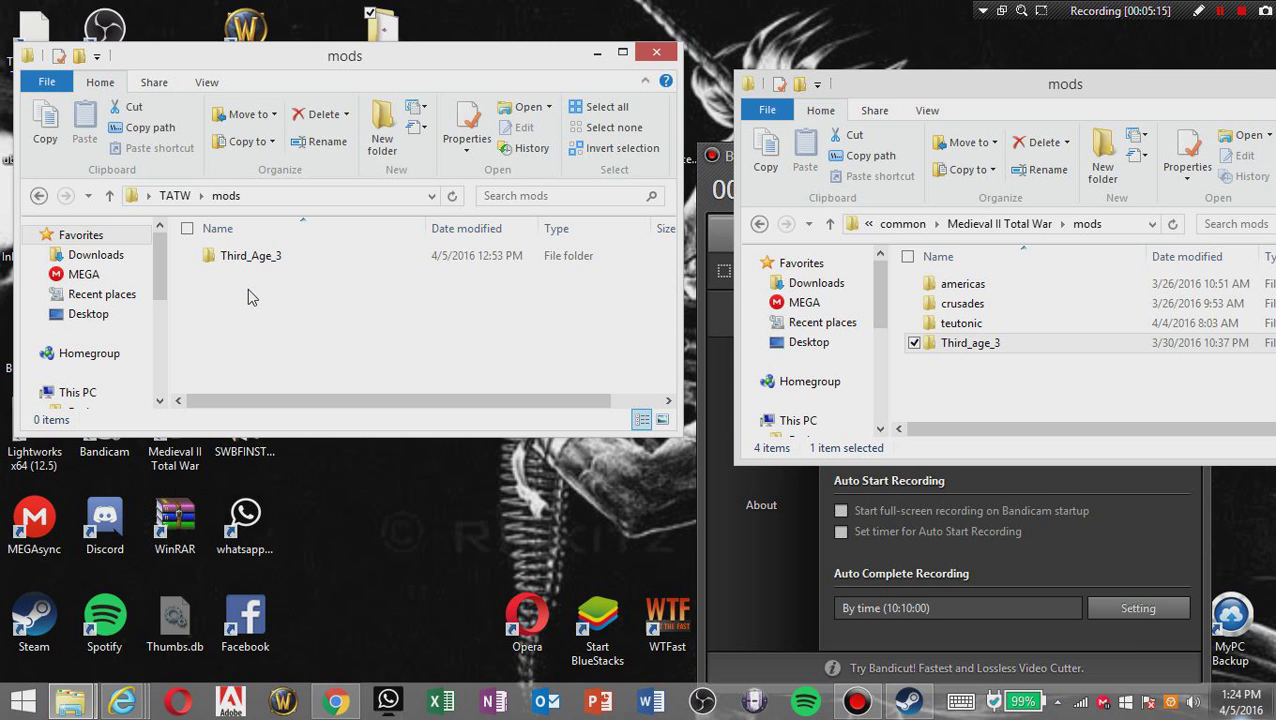
{"action": "left_click", "coordinate": [245, 259]}
{"action": "left_click_drag", "start_coordinate": [245, 259], "coordinate": [367, 259]}
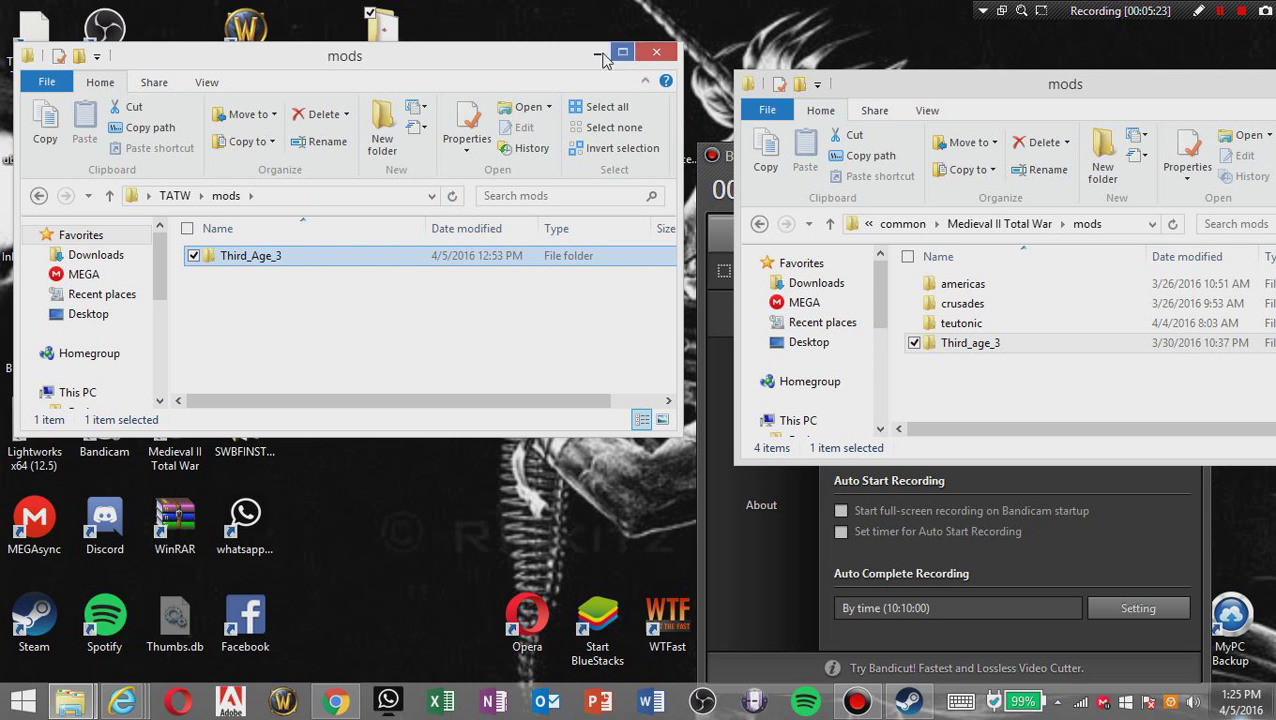
Open TATW\data\models_missile in the left window.
{"action": "left_click", "coordinate": [39, 197]}
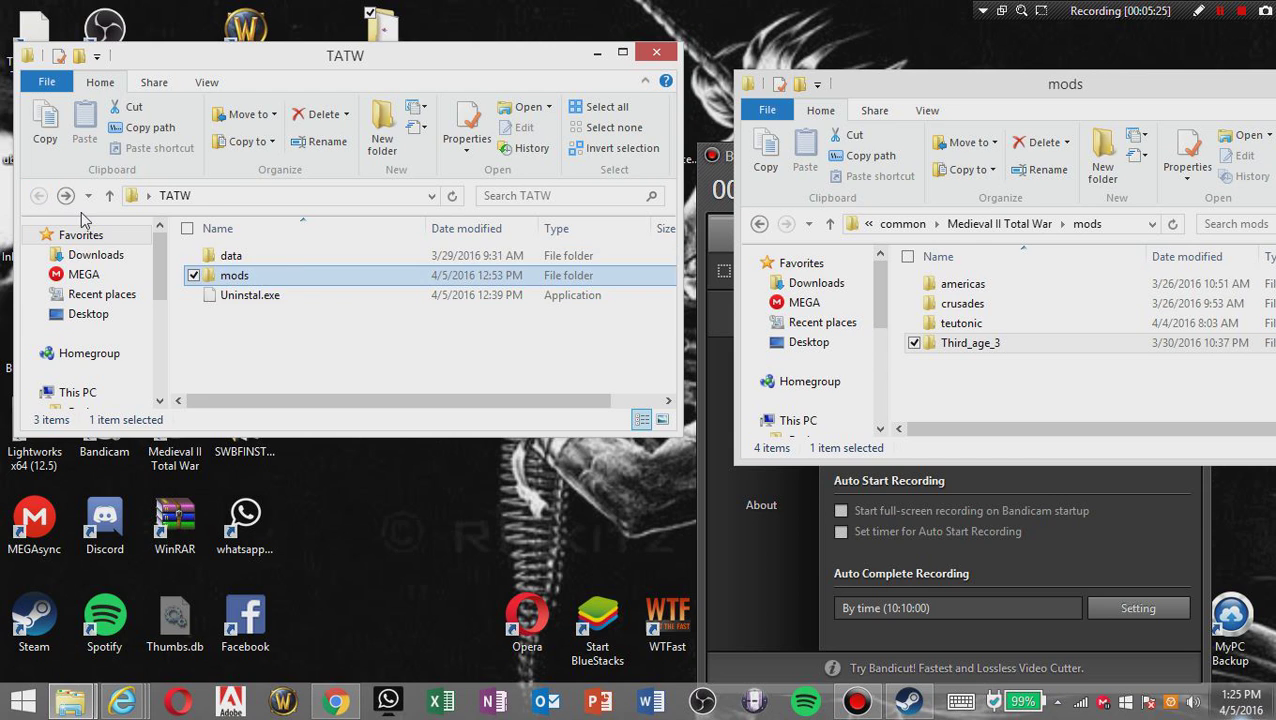
{"action": "double_click", "coordinate": [254, 258]}
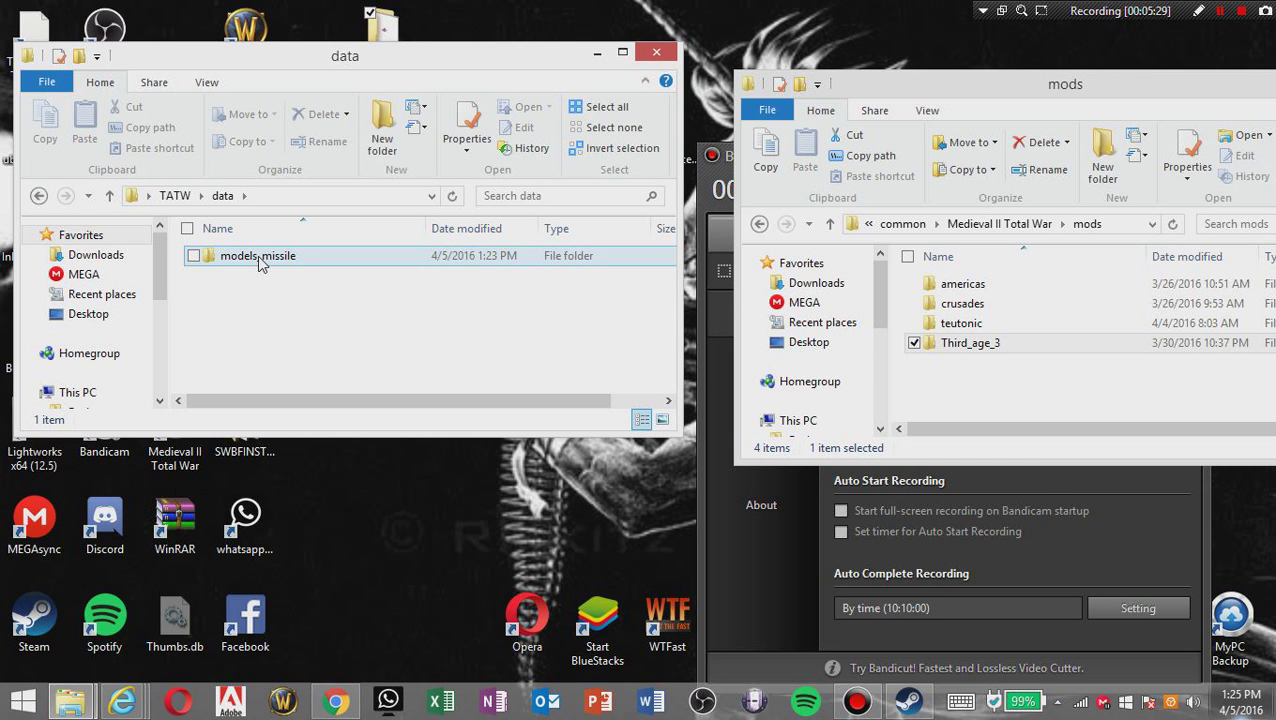
{"action": "double_click", "coordinate": [258, 259]}
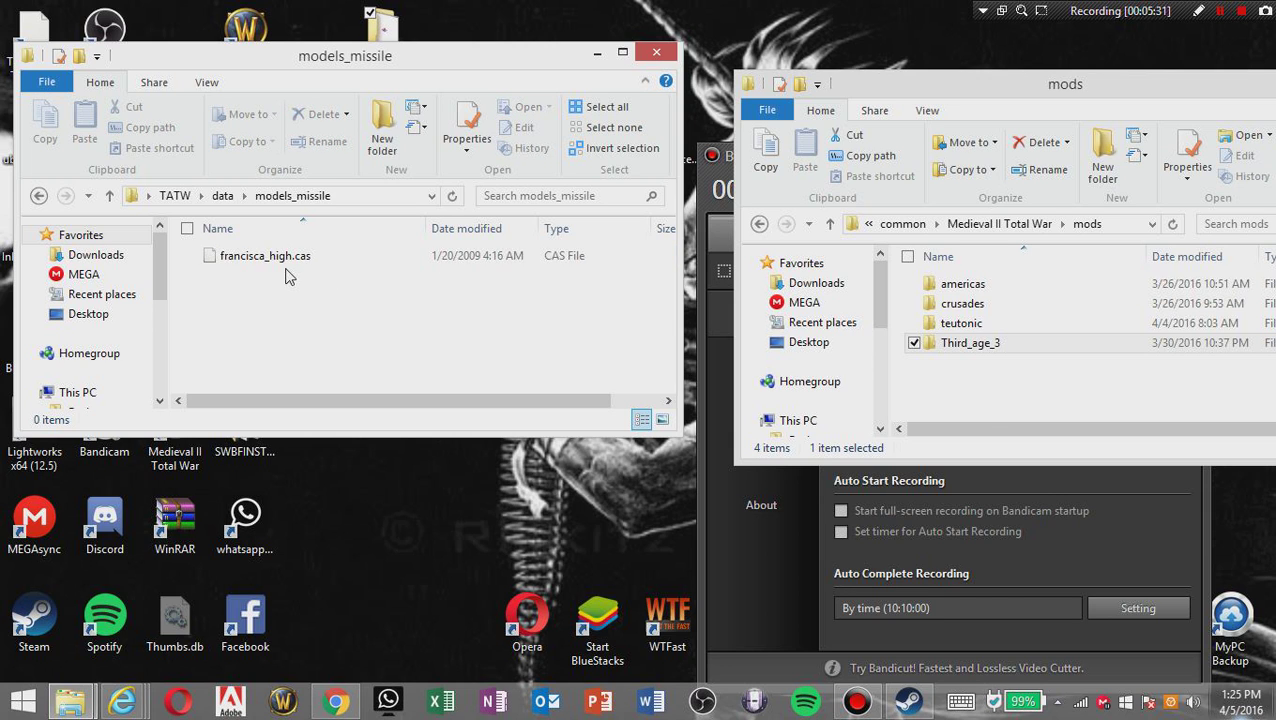
Move francisca_high.cas into the mod's Third_age_3\data\models_missile folder.
{"action": "left_click", "coordinate": [962, 346]}
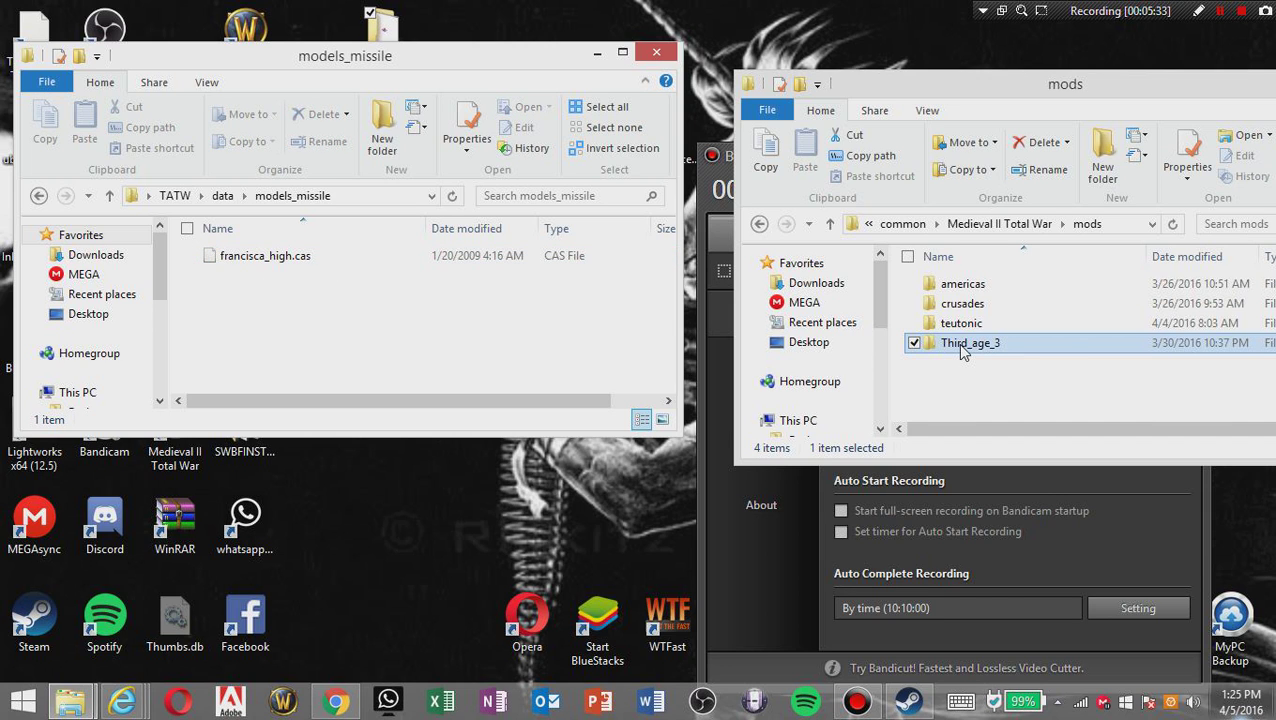
{"action": "double_click", "coordinate": [962, 346]}
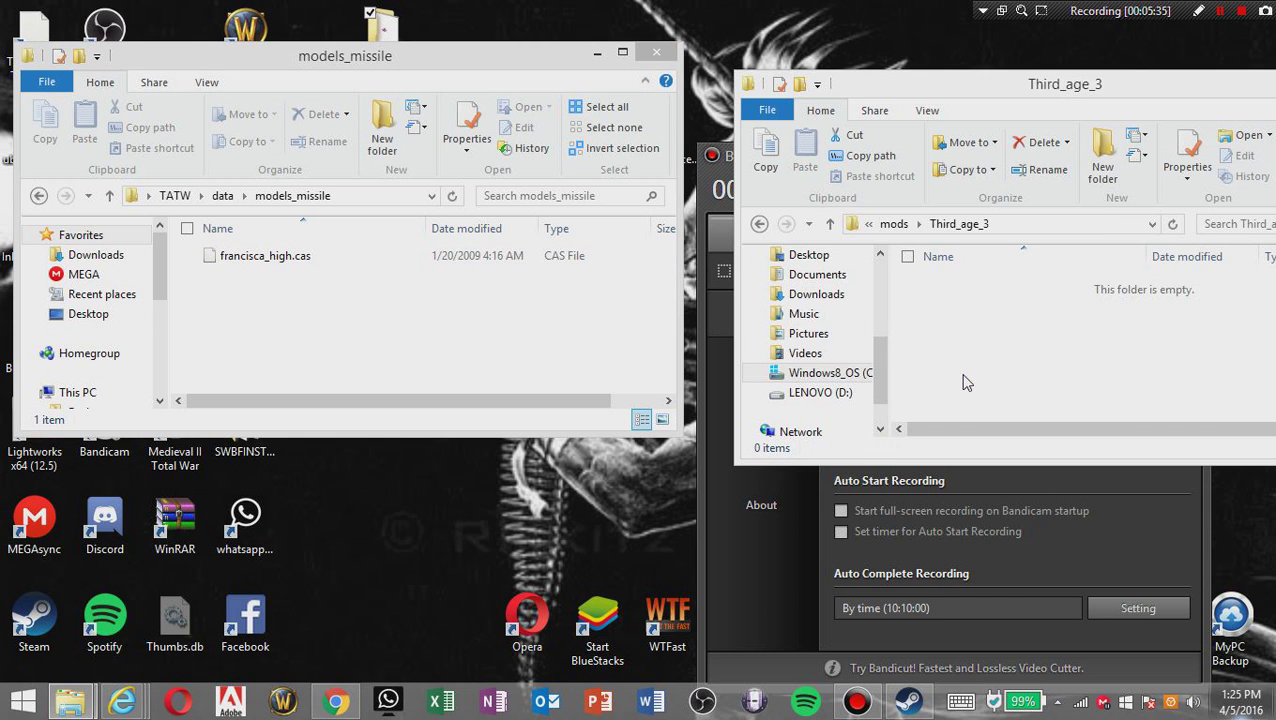
{"action": "left_click_drag", "start_coordinate": [983, 84], "coordinate": [808, 43]}
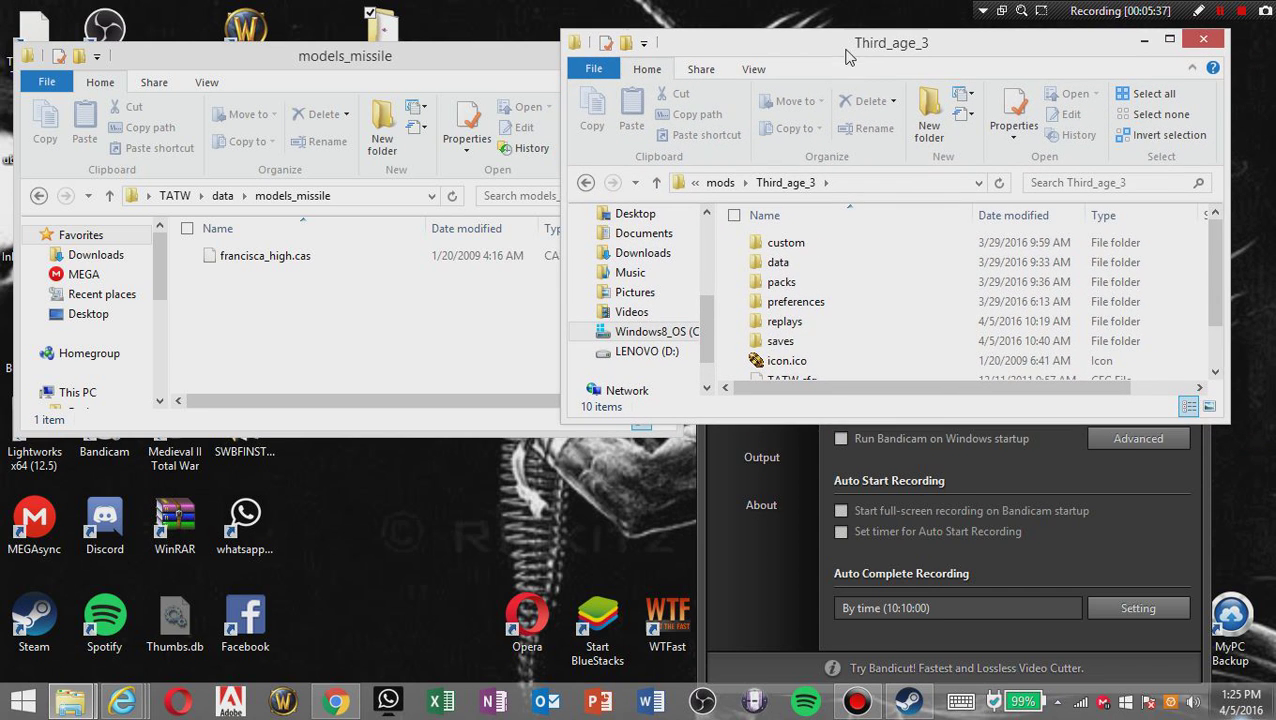
{"action": "scroll", "coordinate": [883, 310], "scroll_direction": "down", "scroll_amount": 1}
{"action": "scroll", "coordinate": [883, 313], "scroll_direction": "up", "scroll_amount": 1}
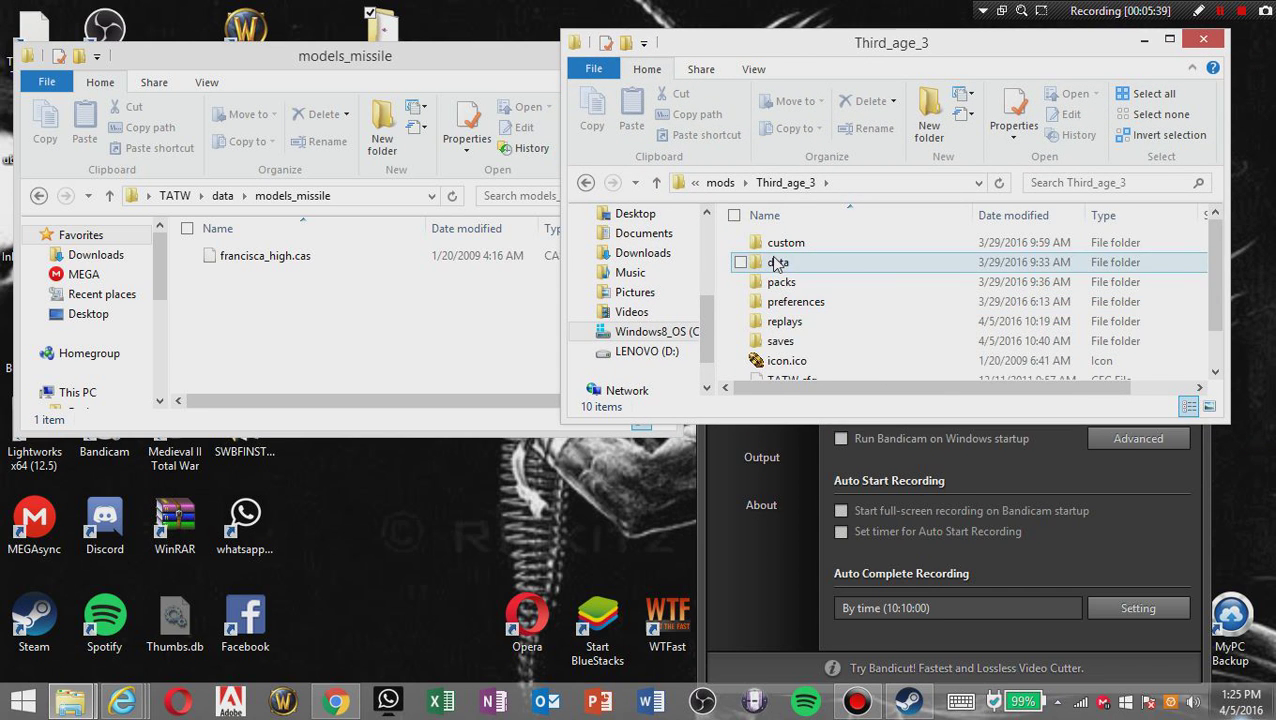
{"action": "double_click", "coordinate": [772, 263]}
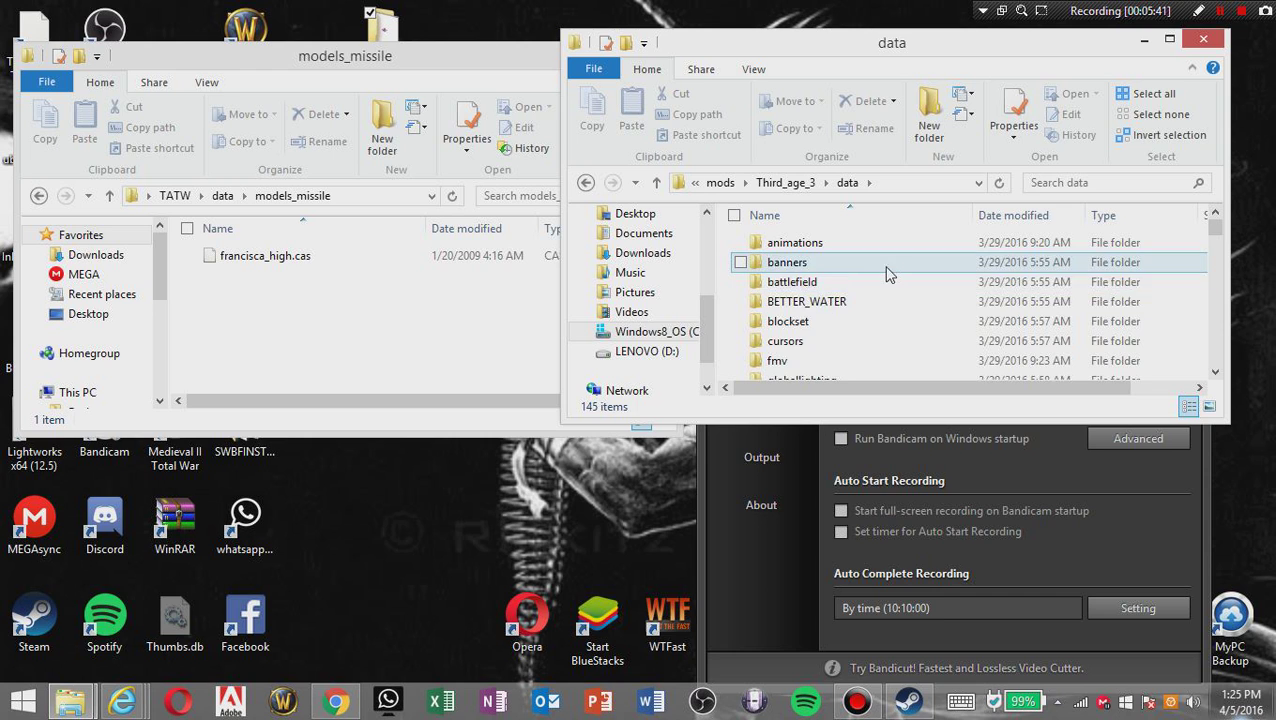
{"action": "scroll", "coordinate": [870, 280], "scroll_direction": "down", "scroll_amount": 2}
{"action": "left_click", "coordinate": [826, 349]}
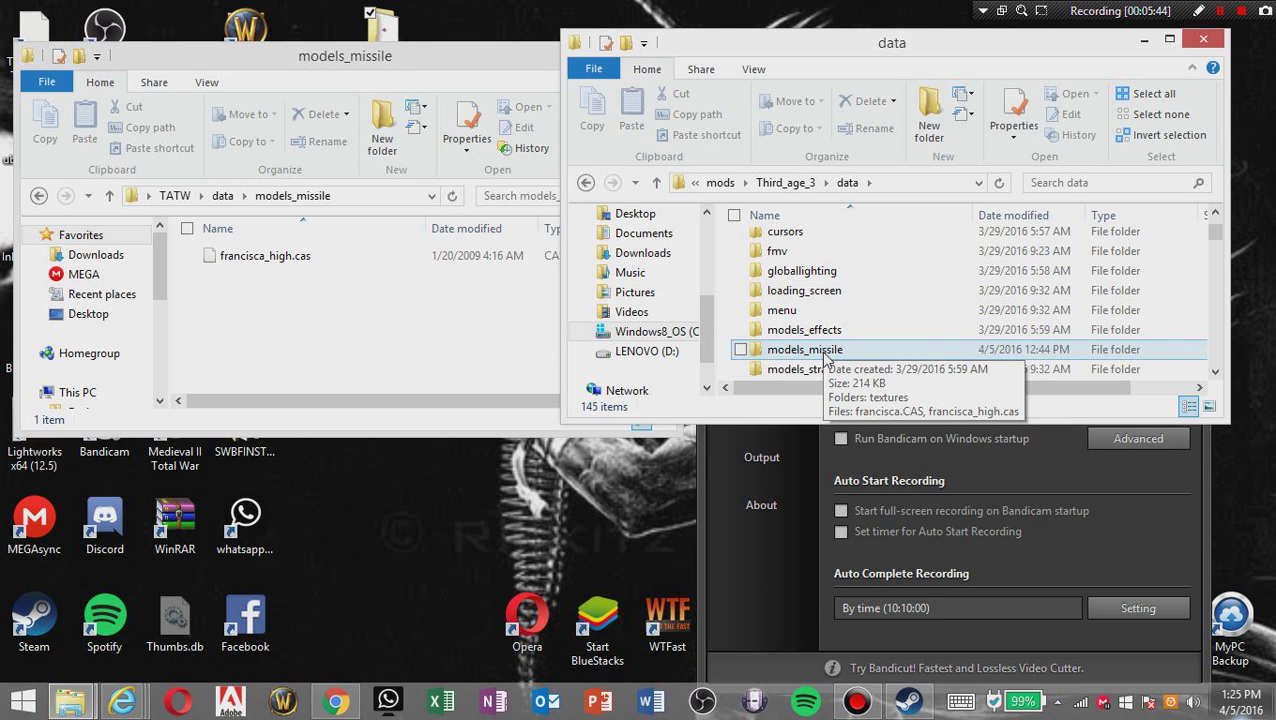
{"action": "double_click", "coordinate": [826, 355]}
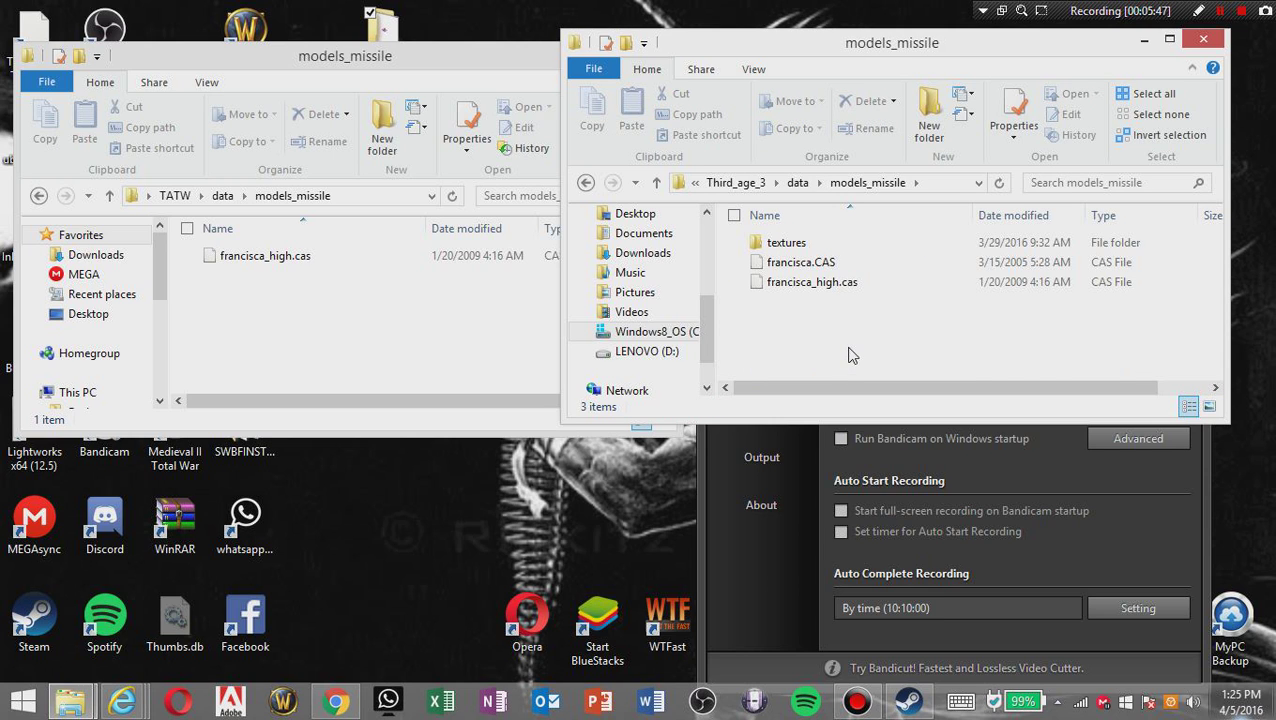
{"action": "left_click_drag", "start_coordinate": [264, 256], "coordinate": [350, 258]}
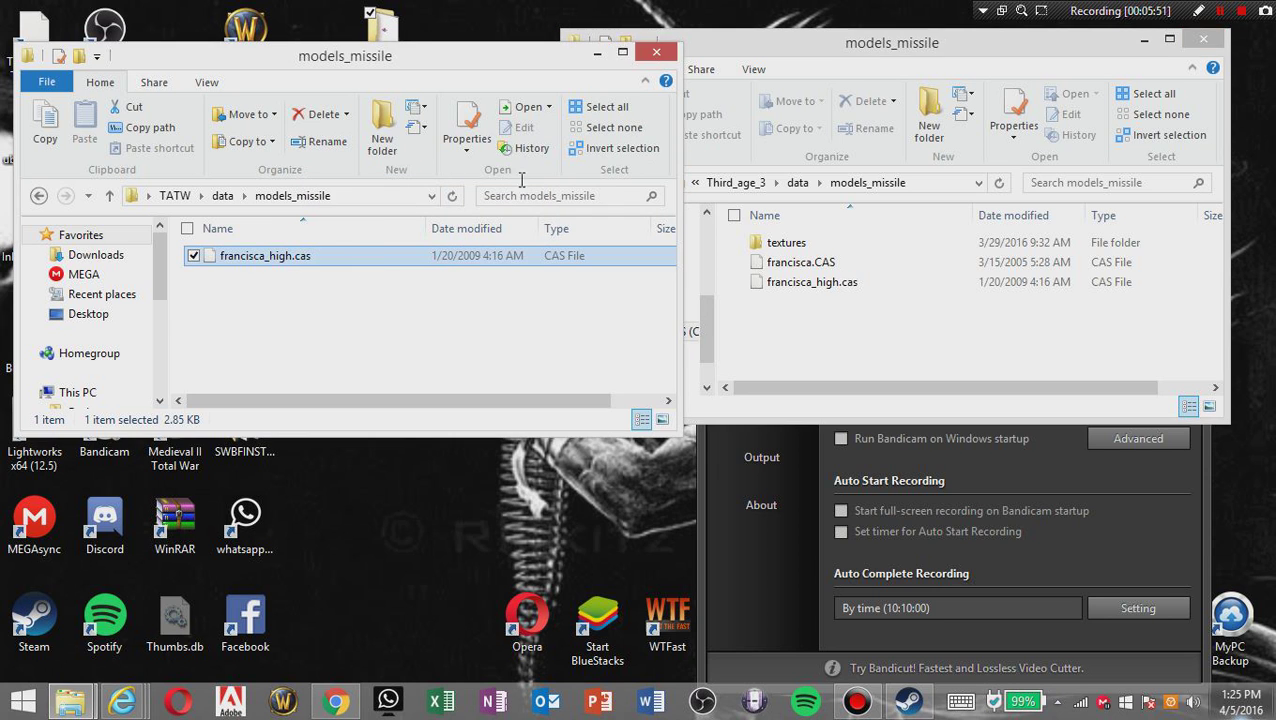
Close the TATW window, centre the other, and go back up to Medieval II's mods folder.
{"action": "left_click", "coordinate": [655, 52]}
{"action": "left_click_drag", "start_coordinate": [997, 51], "coordinate": [758, 108]}
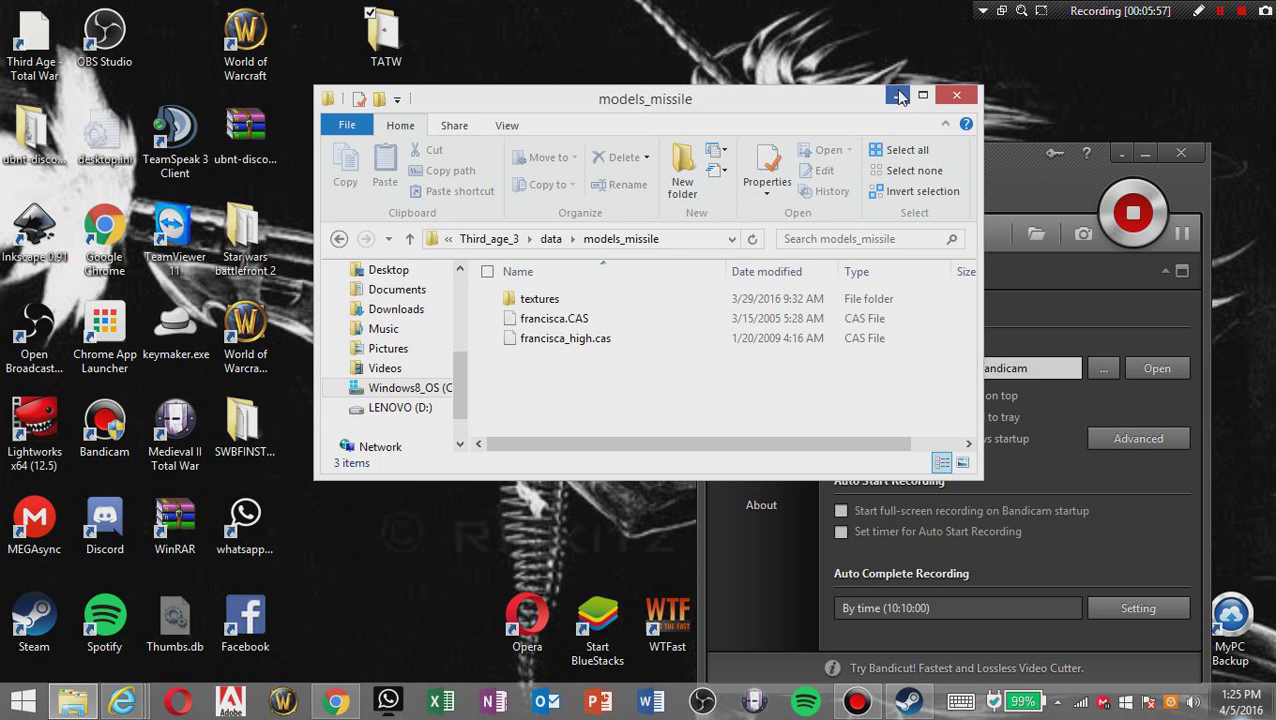
{"action": "left_click", "coordinate": [339, 240]}
{"action": "left_click", "coordinate": [340, 240]}
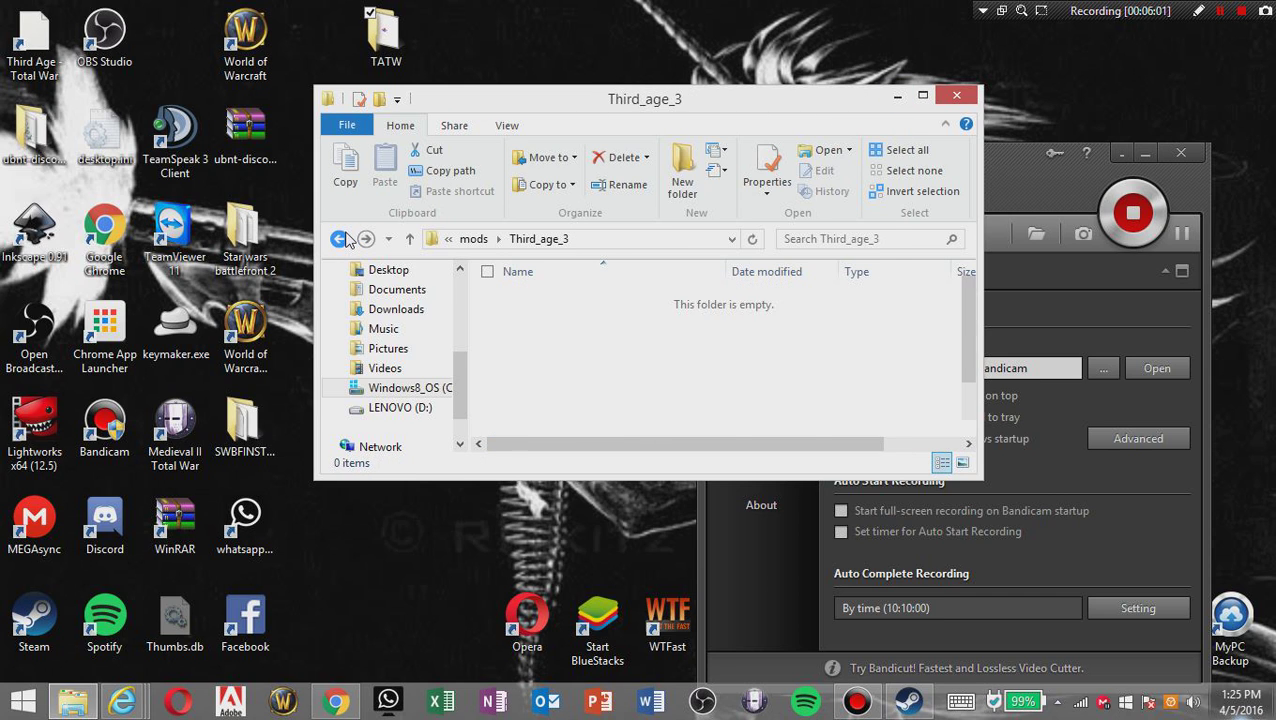
{"action": "left_click", "coordinate": [340, 239]}
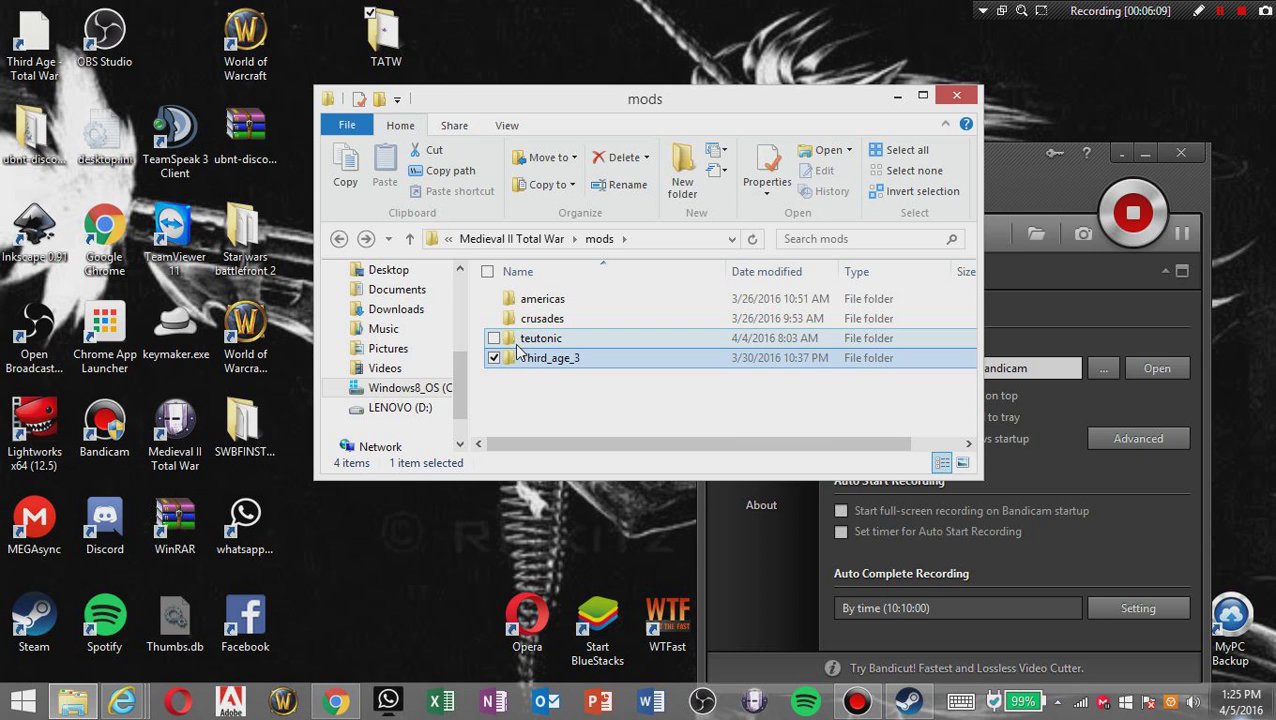
{"action": "mouse_move", "coordinate": [553, 367]}
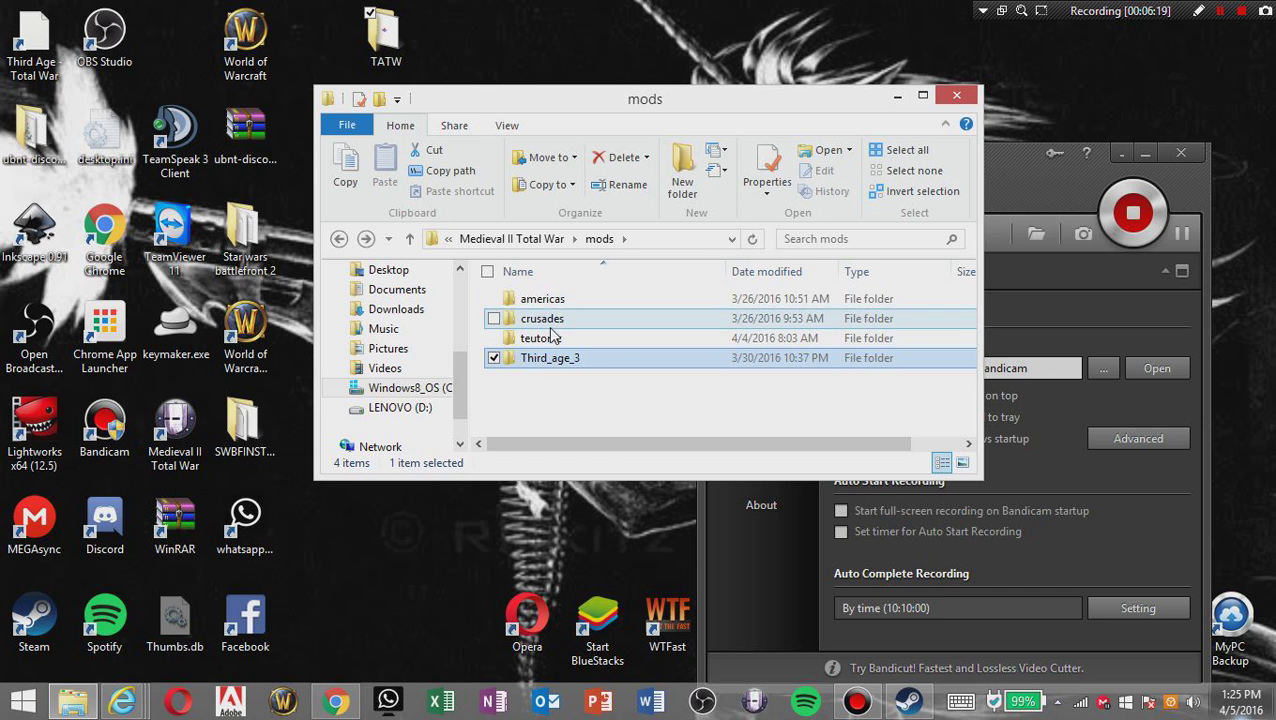
Rename the existing teutonic folder to teutonic2.
{"action": "left_click", "coordinate": [566, 340]}
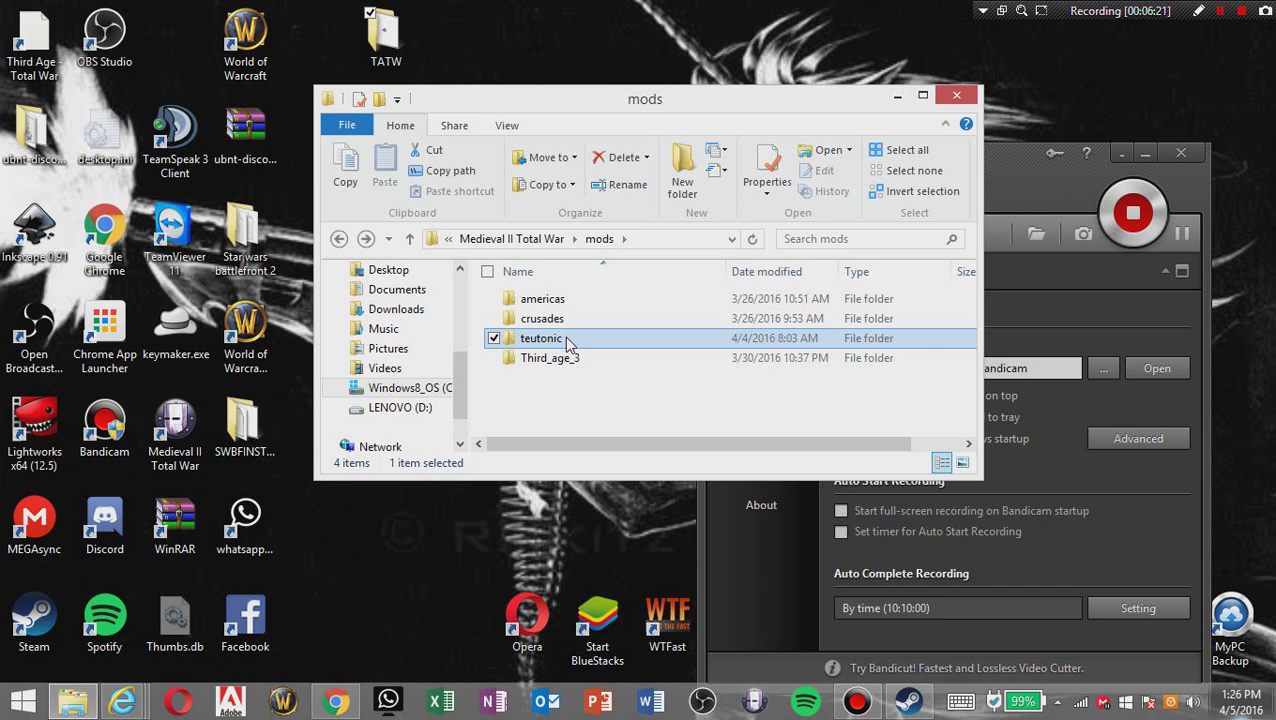
{"action": "right_click", "coordinate": [566, 340]}
{"action": "left_click", "coordinate": [407, 641]}
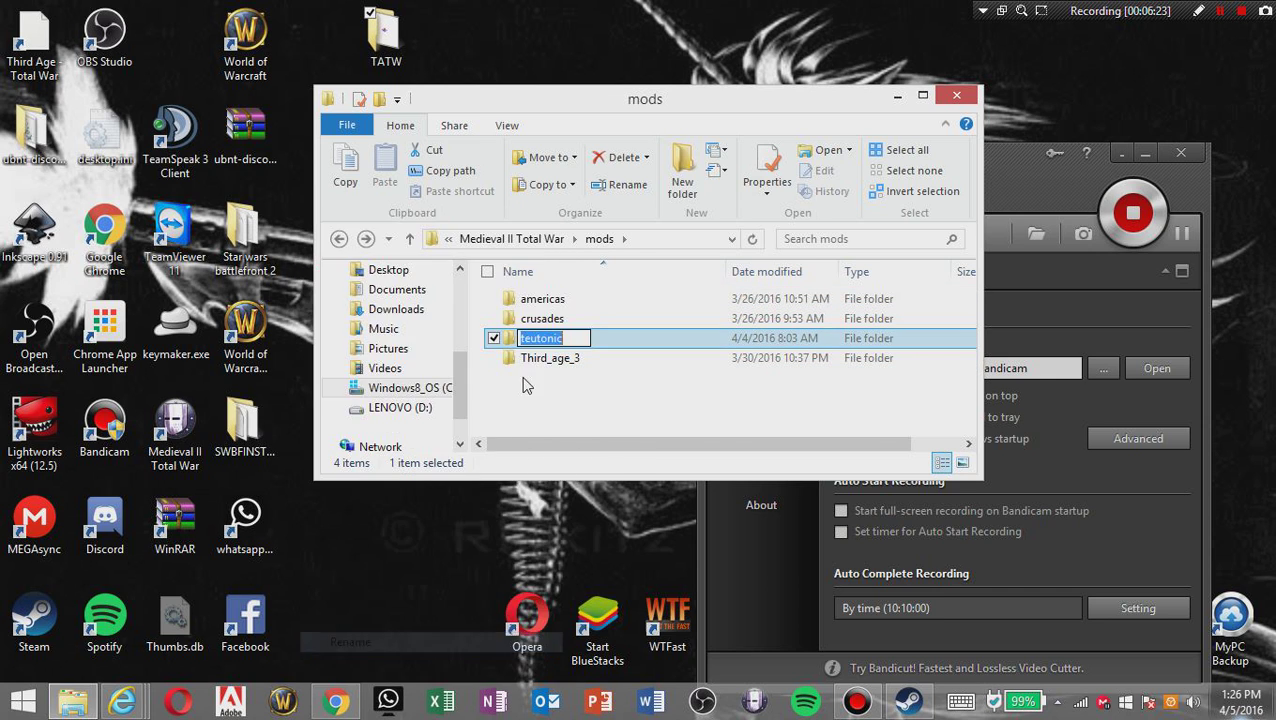
{"action": "left_click", "coordinate": [578, 337]}
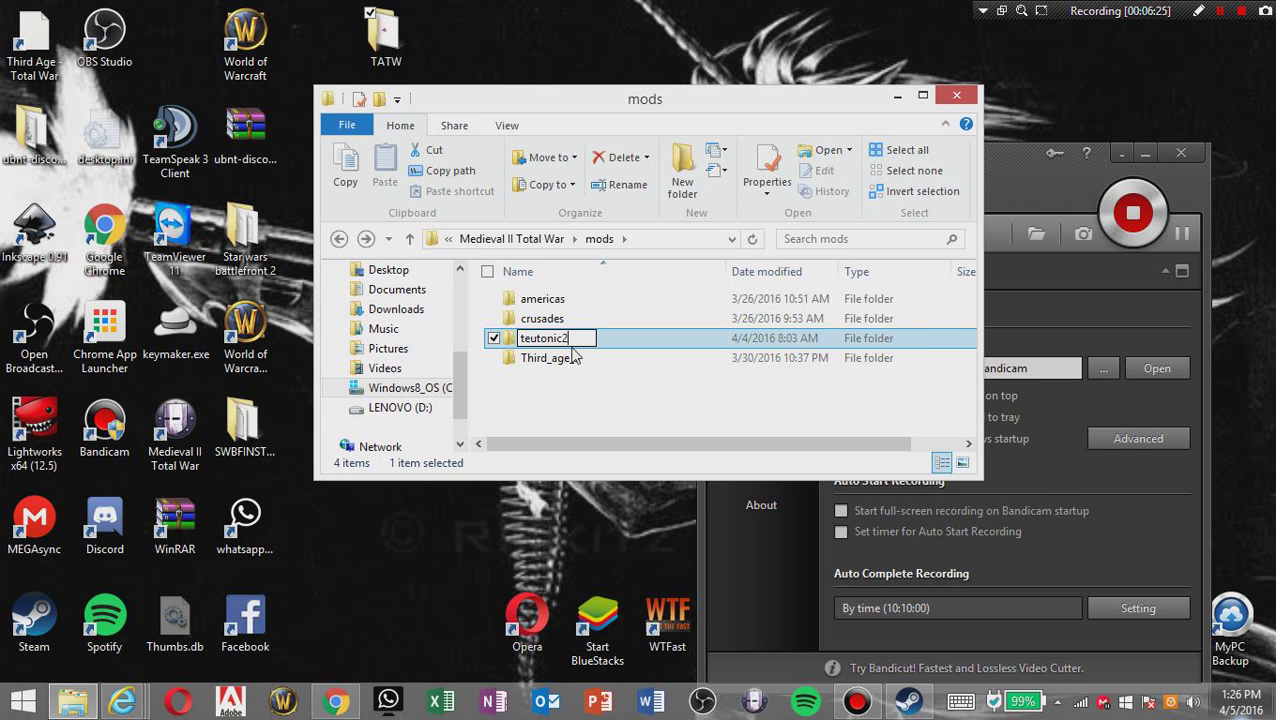
{"action": "key", "text": "Return"}
Rename the Third_age_3 folder to teutonic.
{"action": "right_click", "coordinate": [593, 356]}
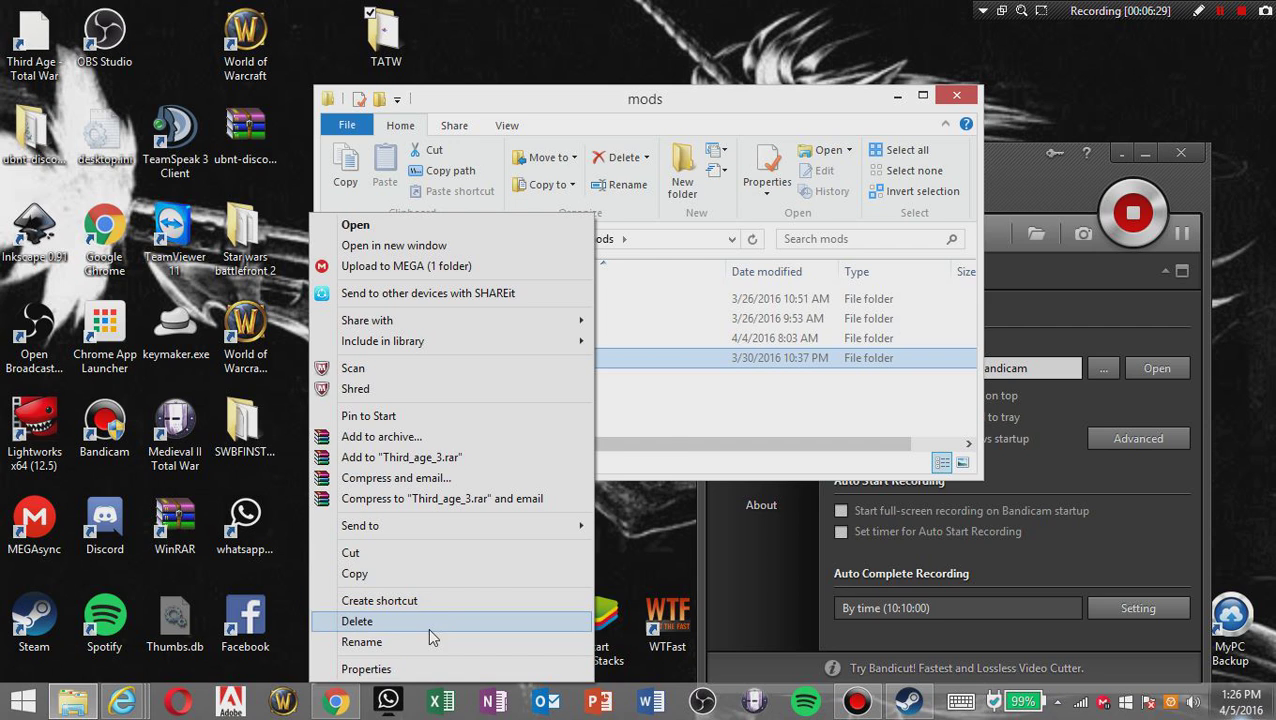
{"action": "left_click", "coordinate": [423, 641]}
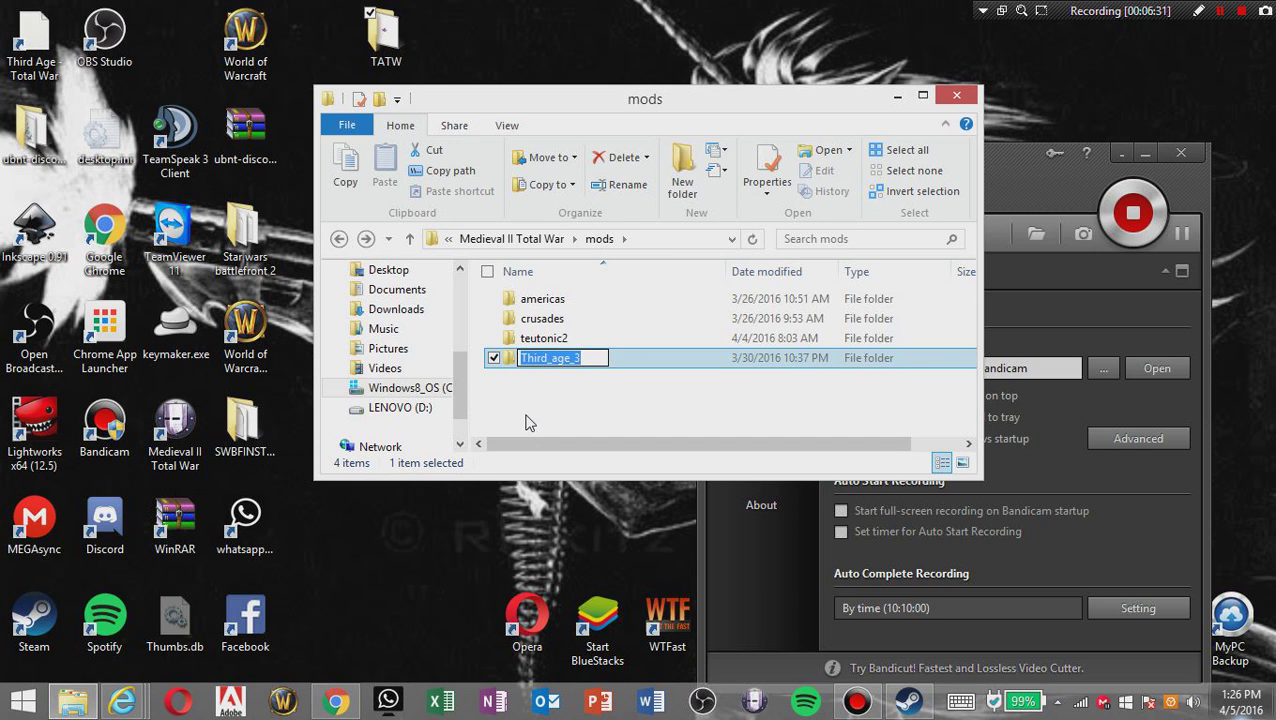
{"action": "key", "text": "BackSpace"}
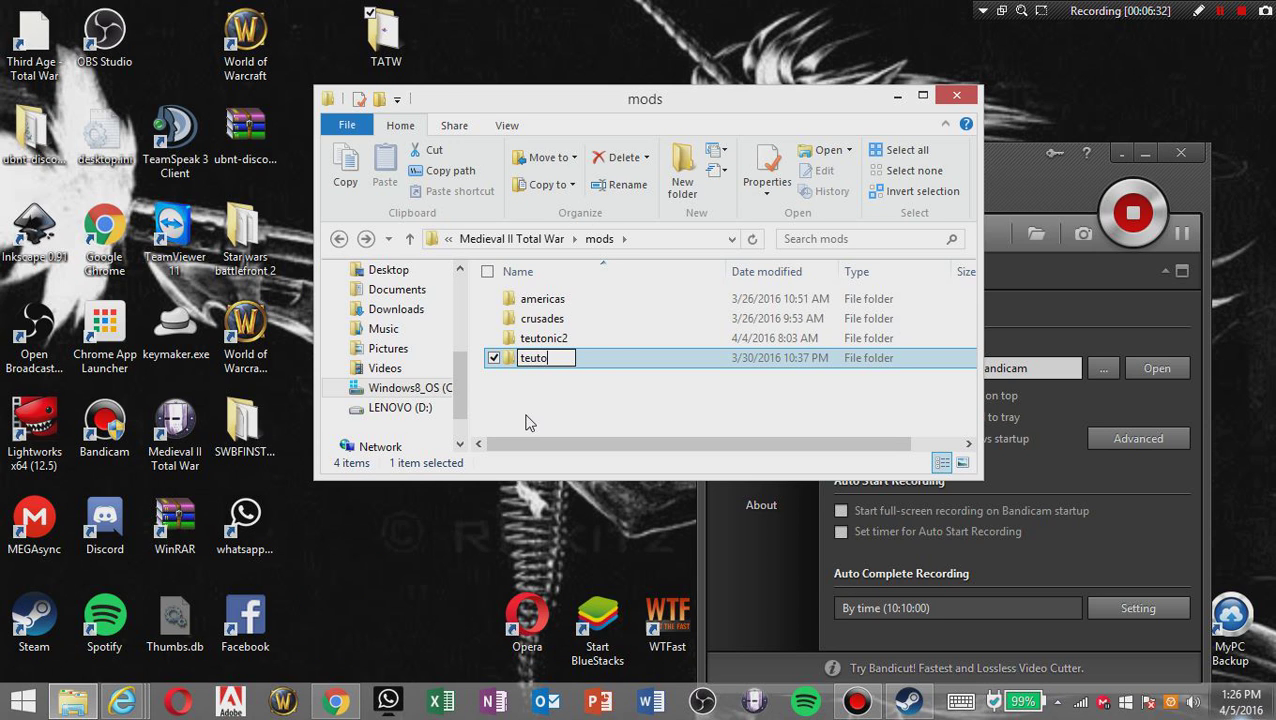
{"action": "key", "text": "Return"}
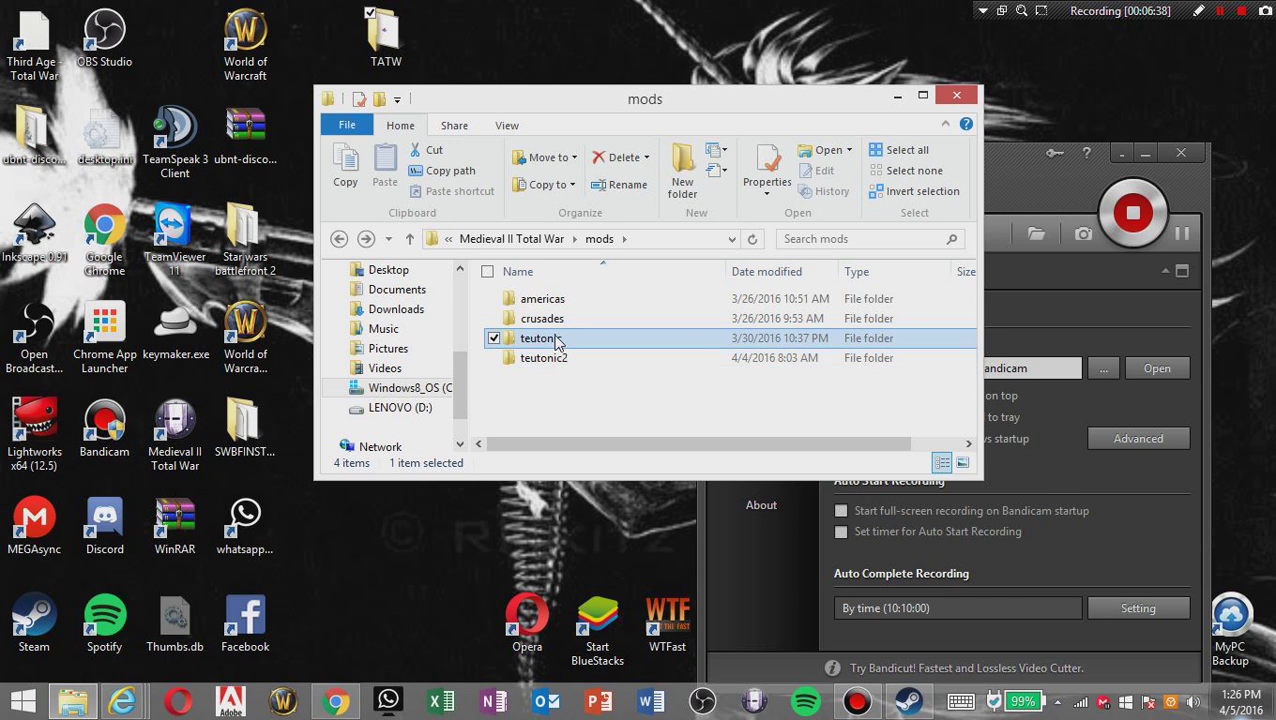
Close the mods window and check Medieval II: Total War's launch options in the Steam library.
{"action": "left_click", "coordinate": [957, 98]}
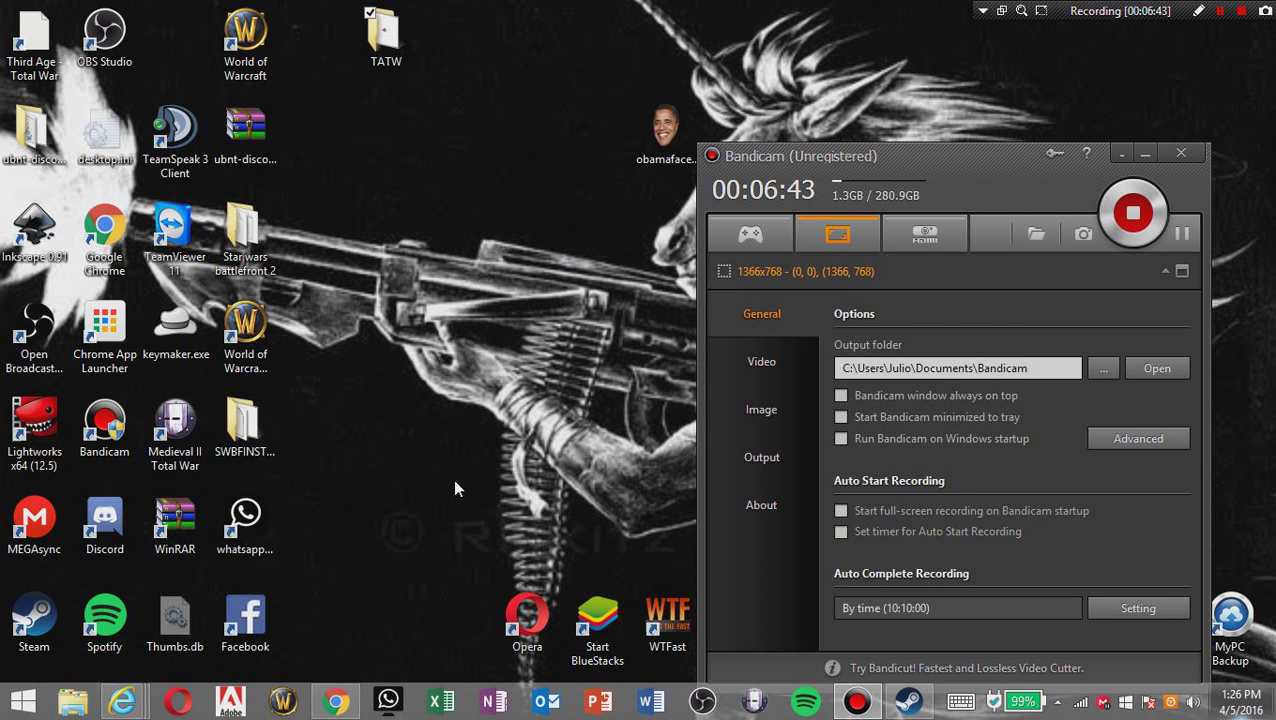
{"action": "left_click", "coordinate": [924, 704]}
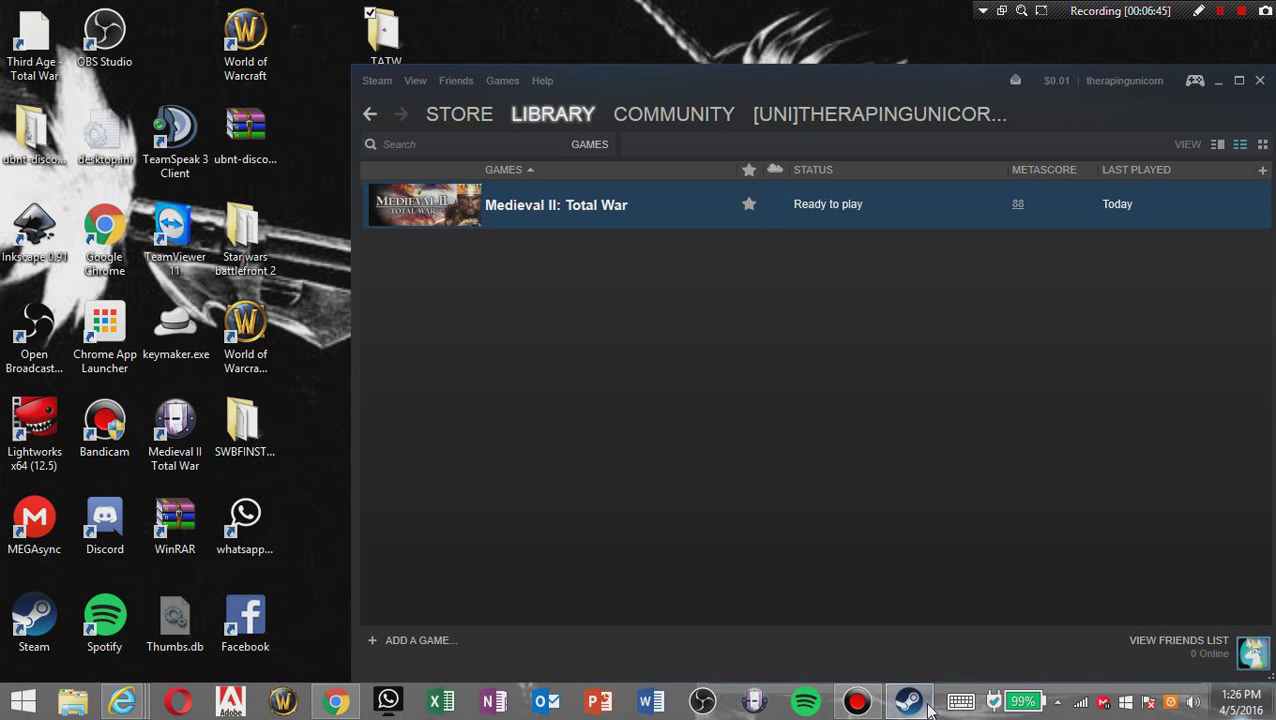
{"action": "right_click", "coordinate": [591, 213]}
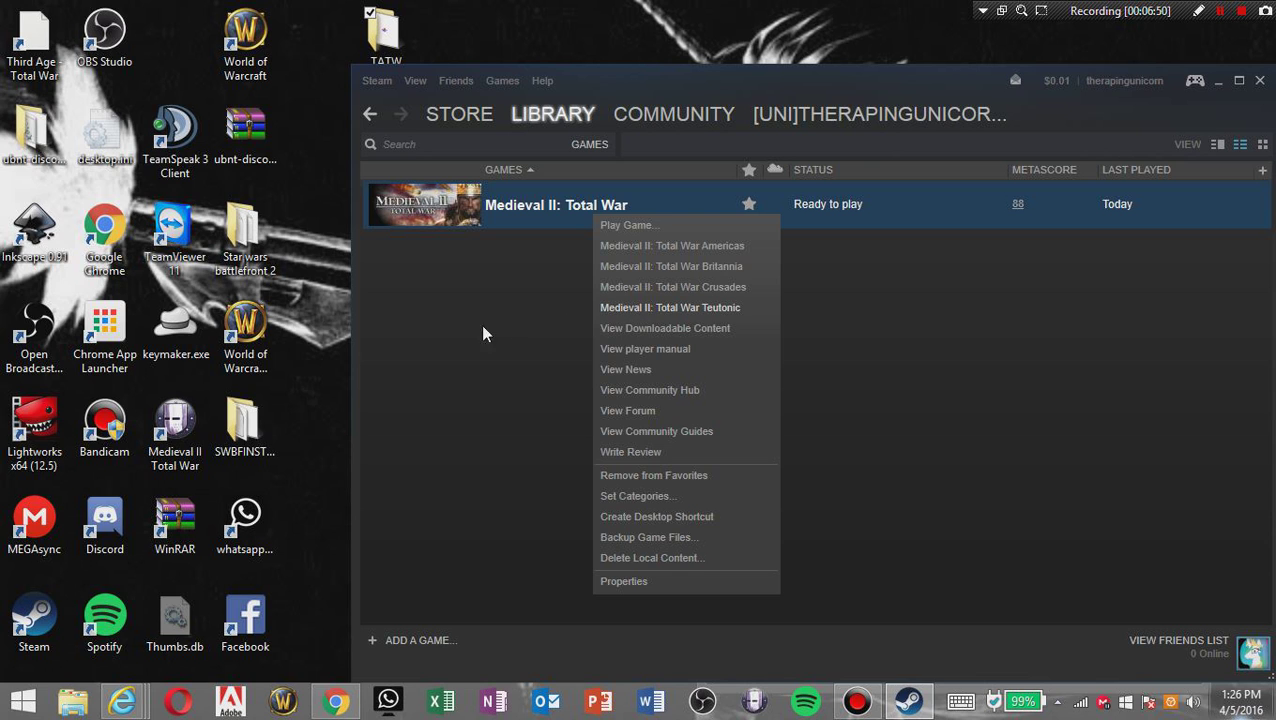
{"action": "left_click", "coordinate": [857, 702]}
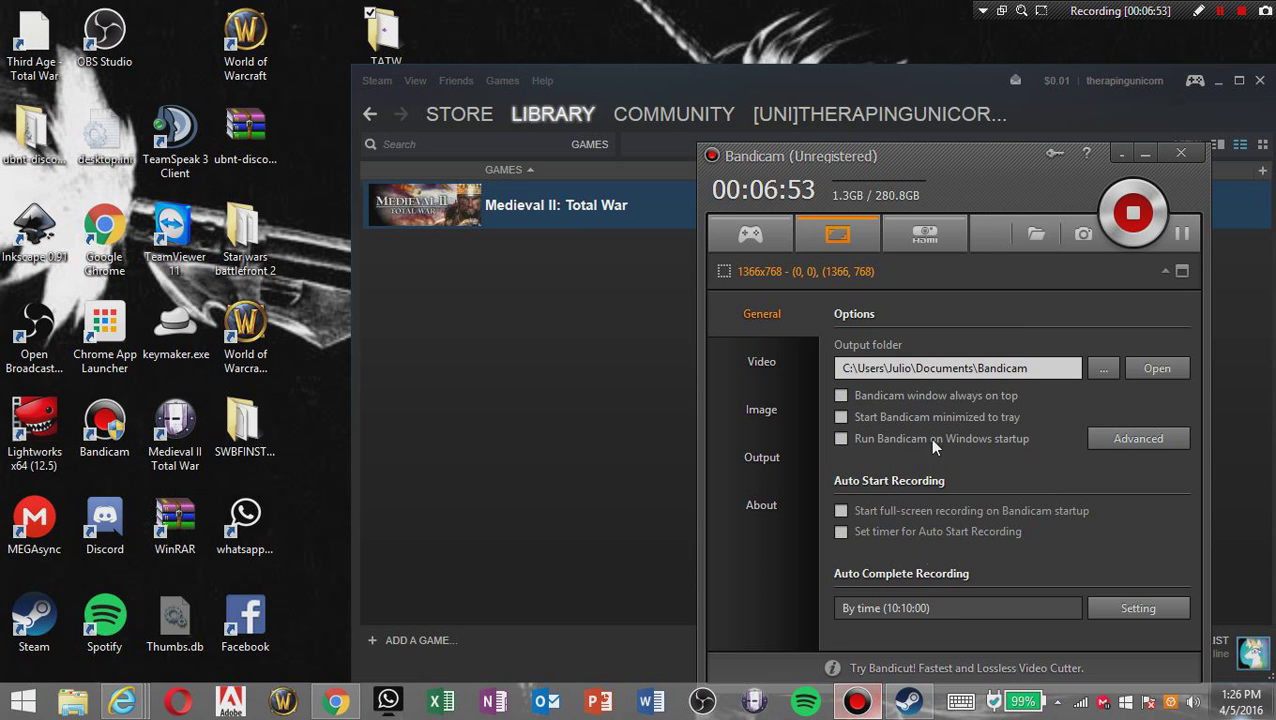